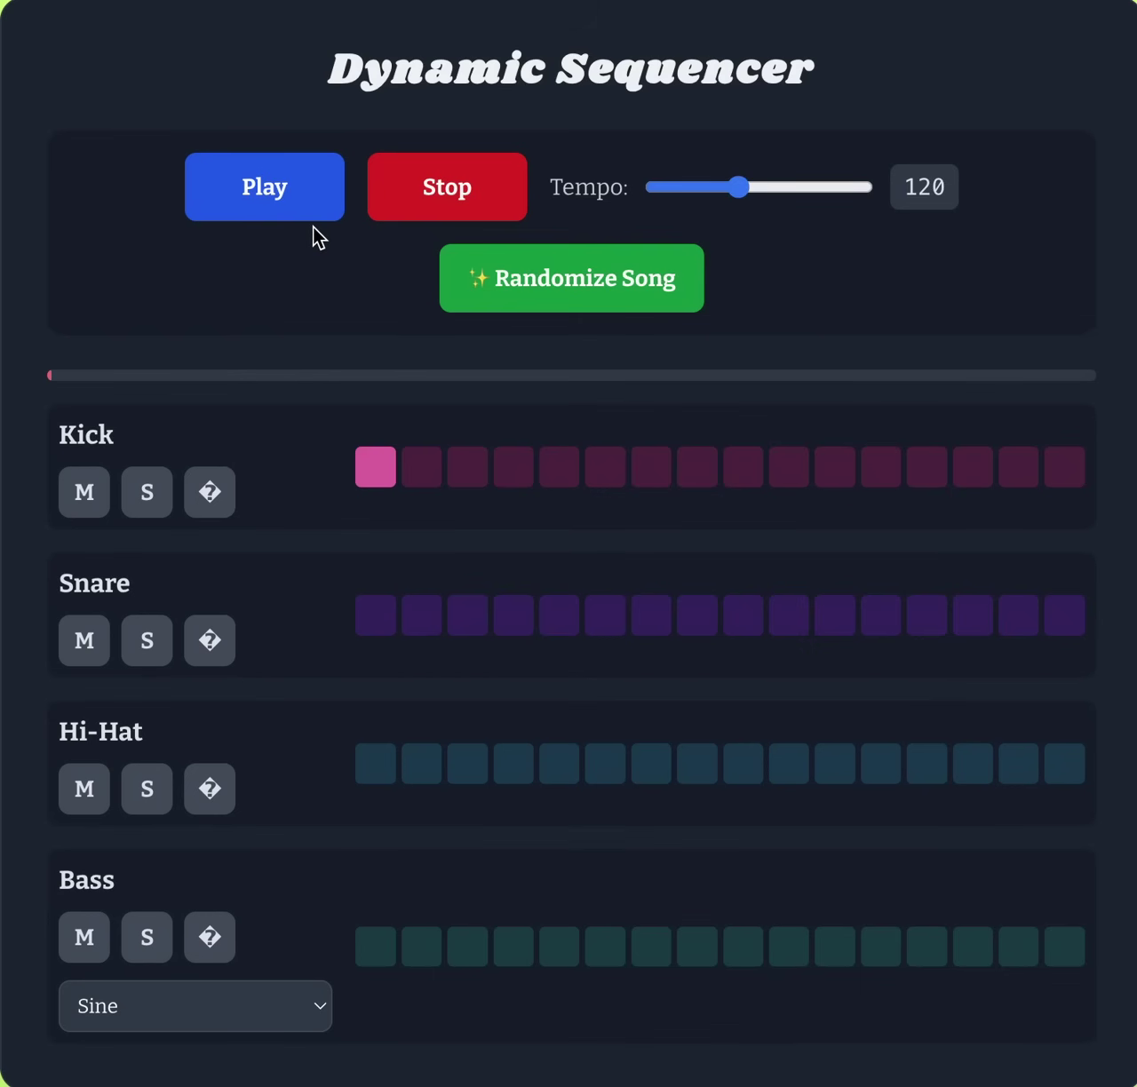
# Start the loop playing and add Kick hits on steps 7 and 13.
pyautogui.click(310, 203)
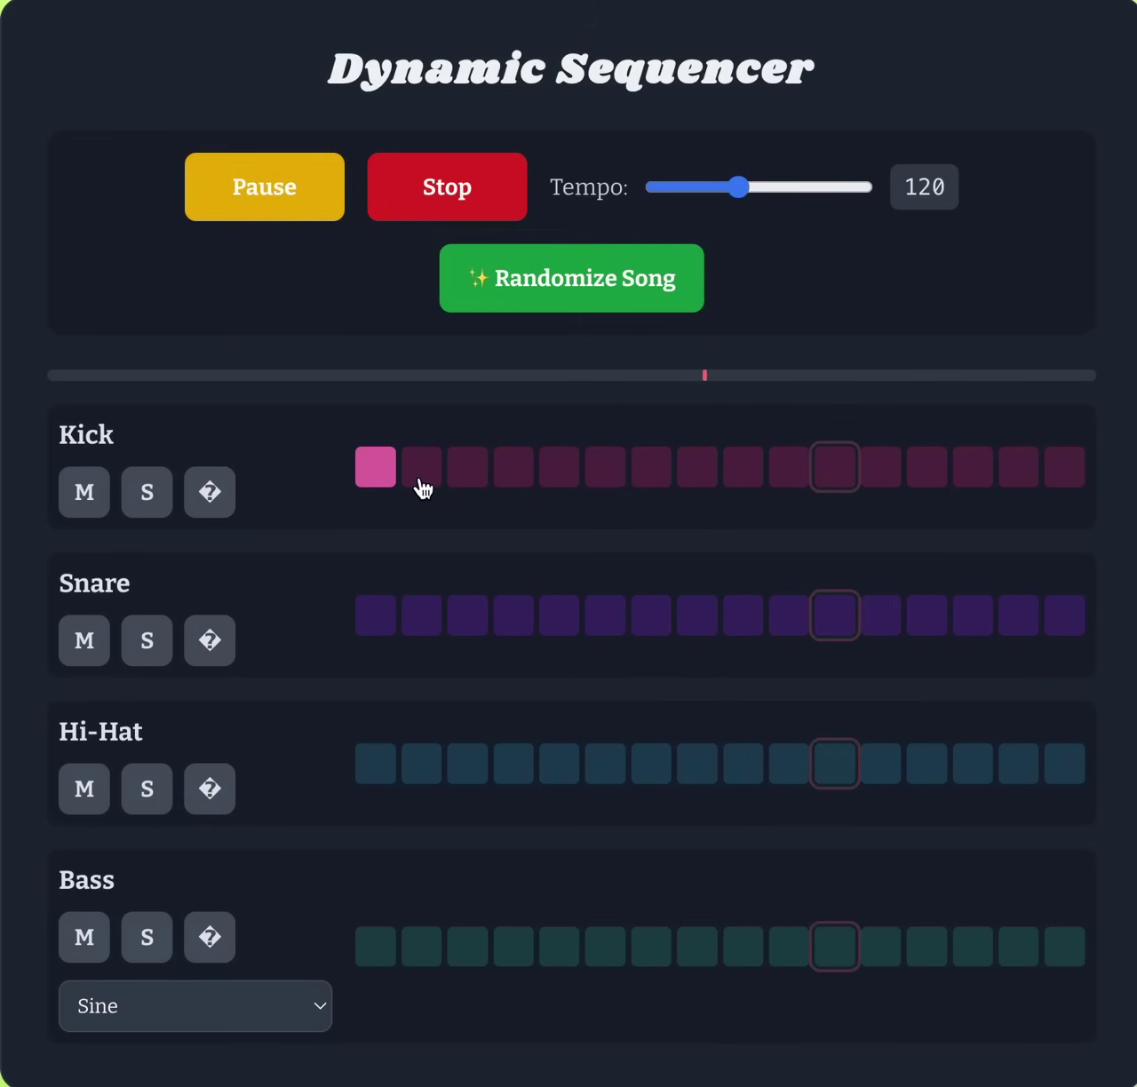
pyautogui.click(650, 471)
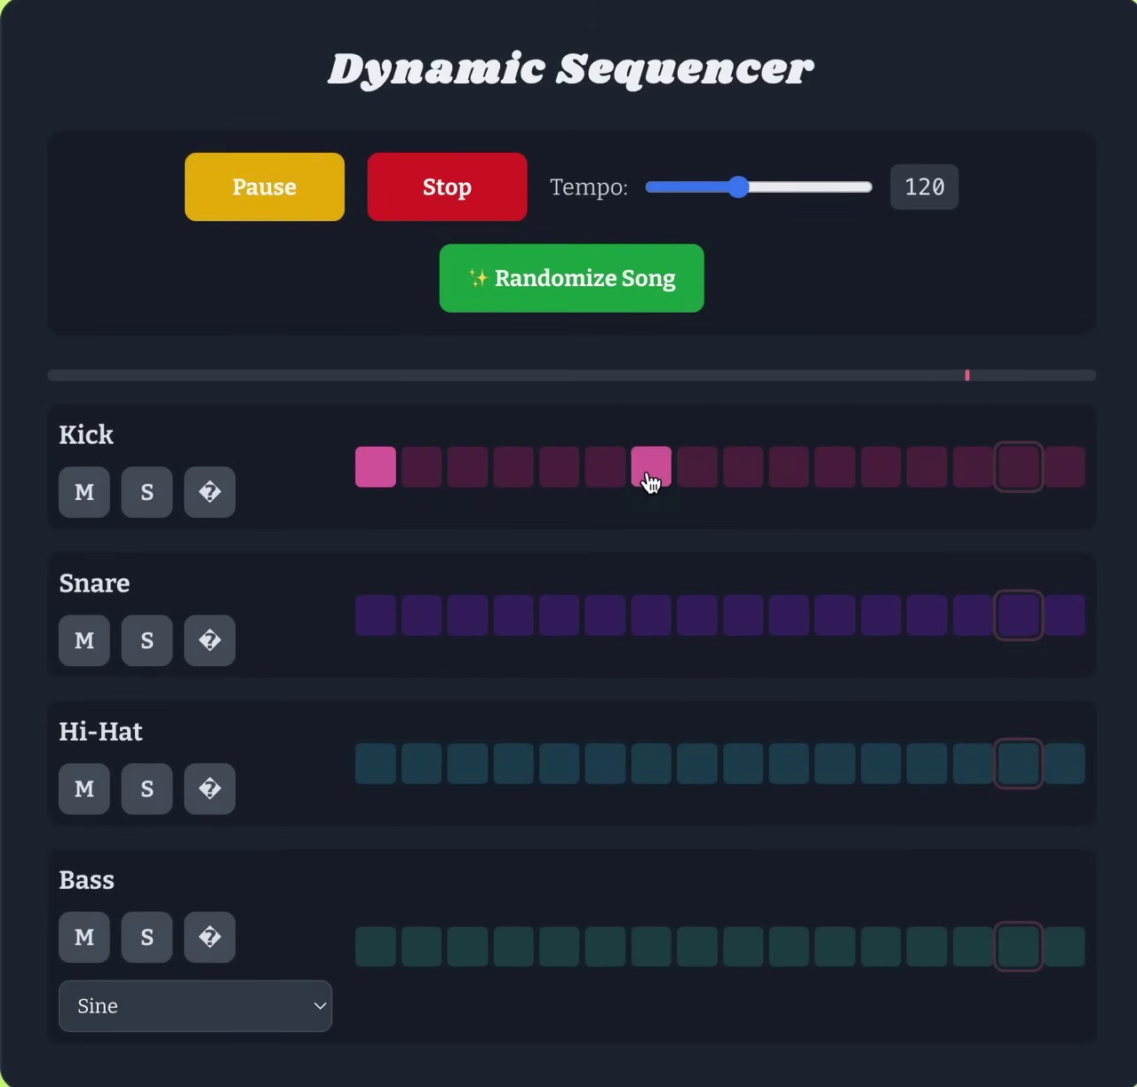
pyautogui.click(914, 473)
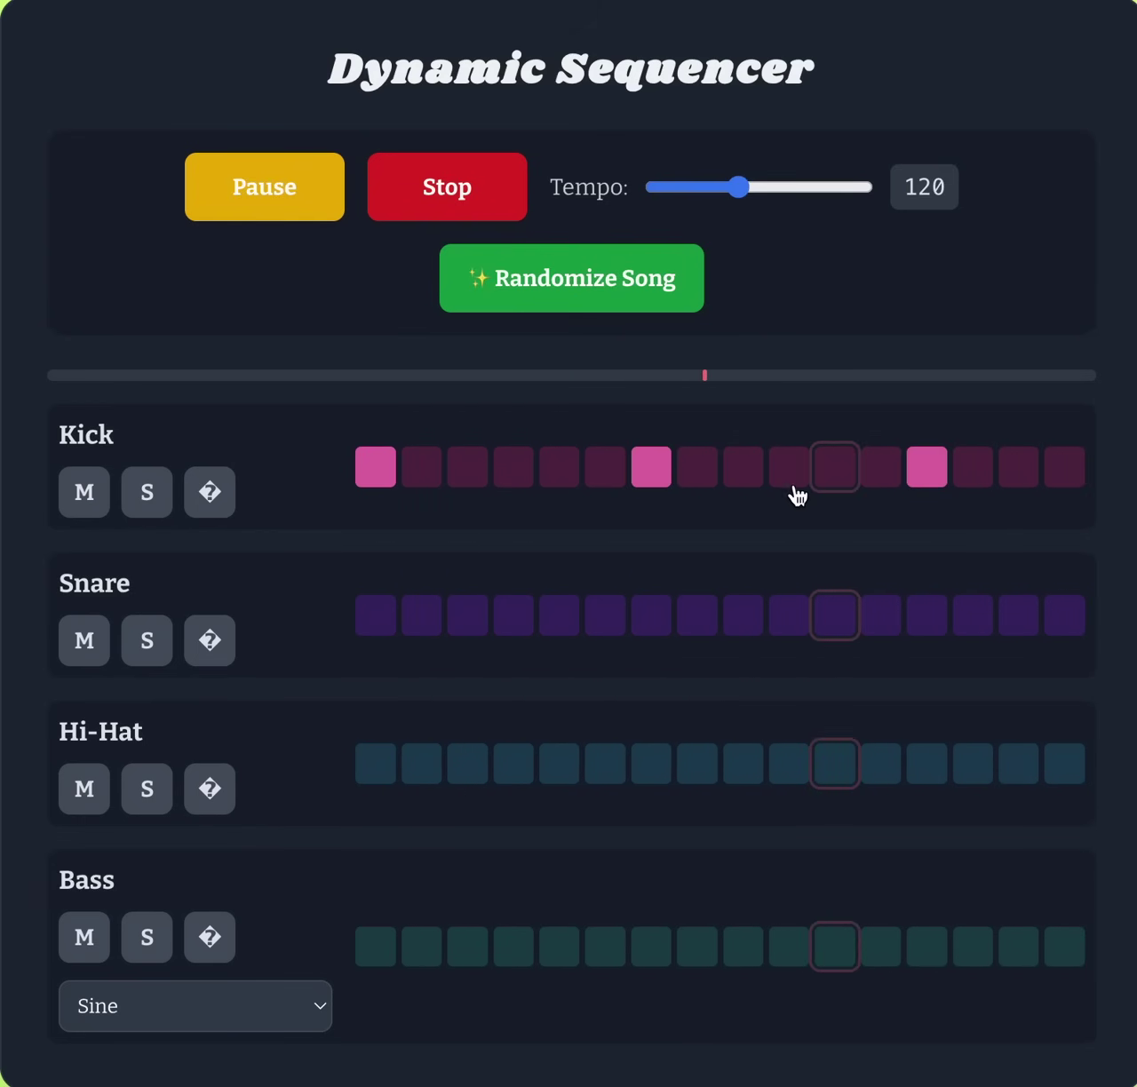
# Add Snare hits on steps 2, 8, 14 and 7.
pyautogui.click(432, 617)
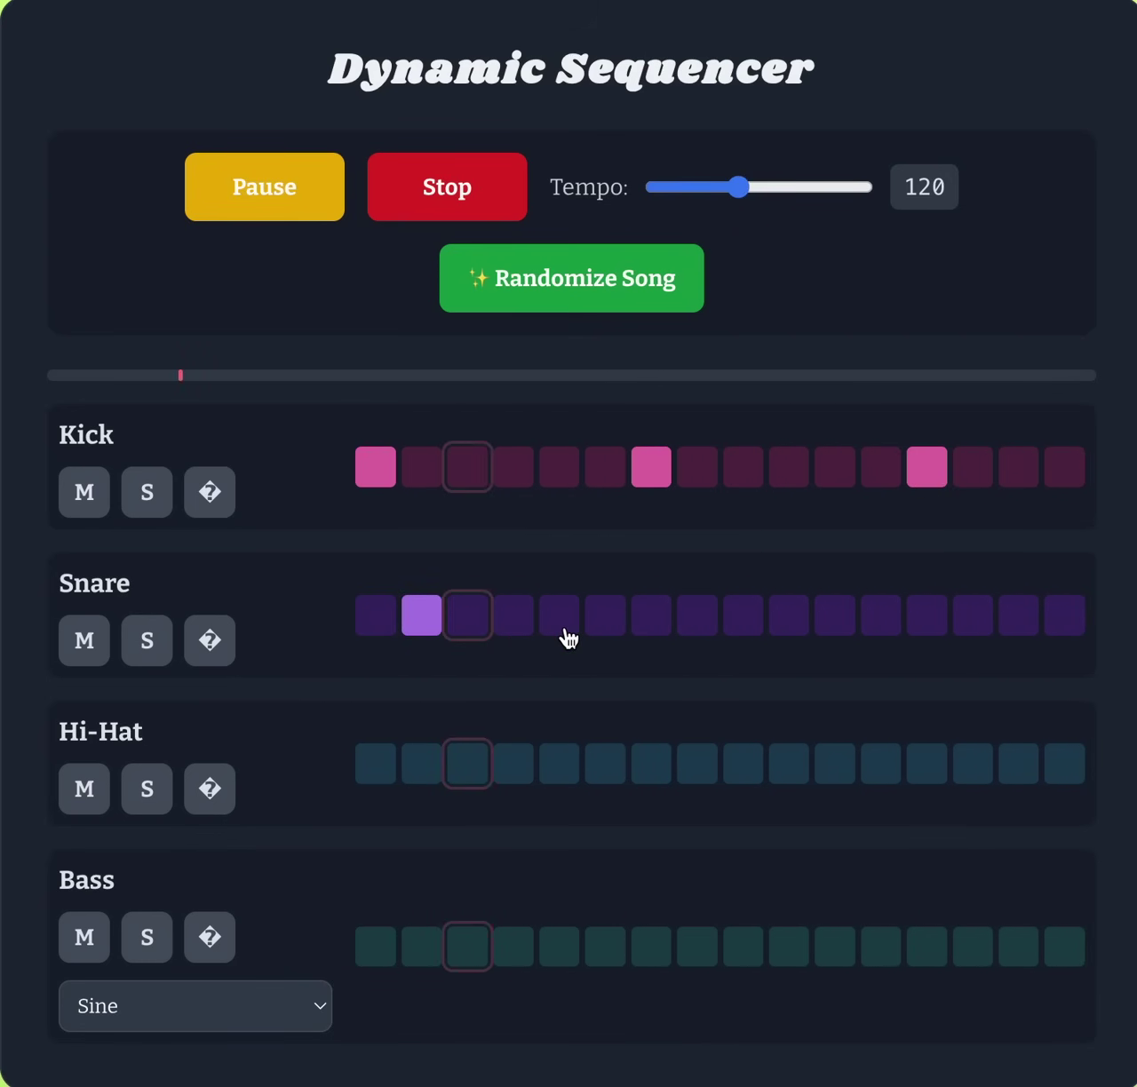
pyautogui.click(696, 620)
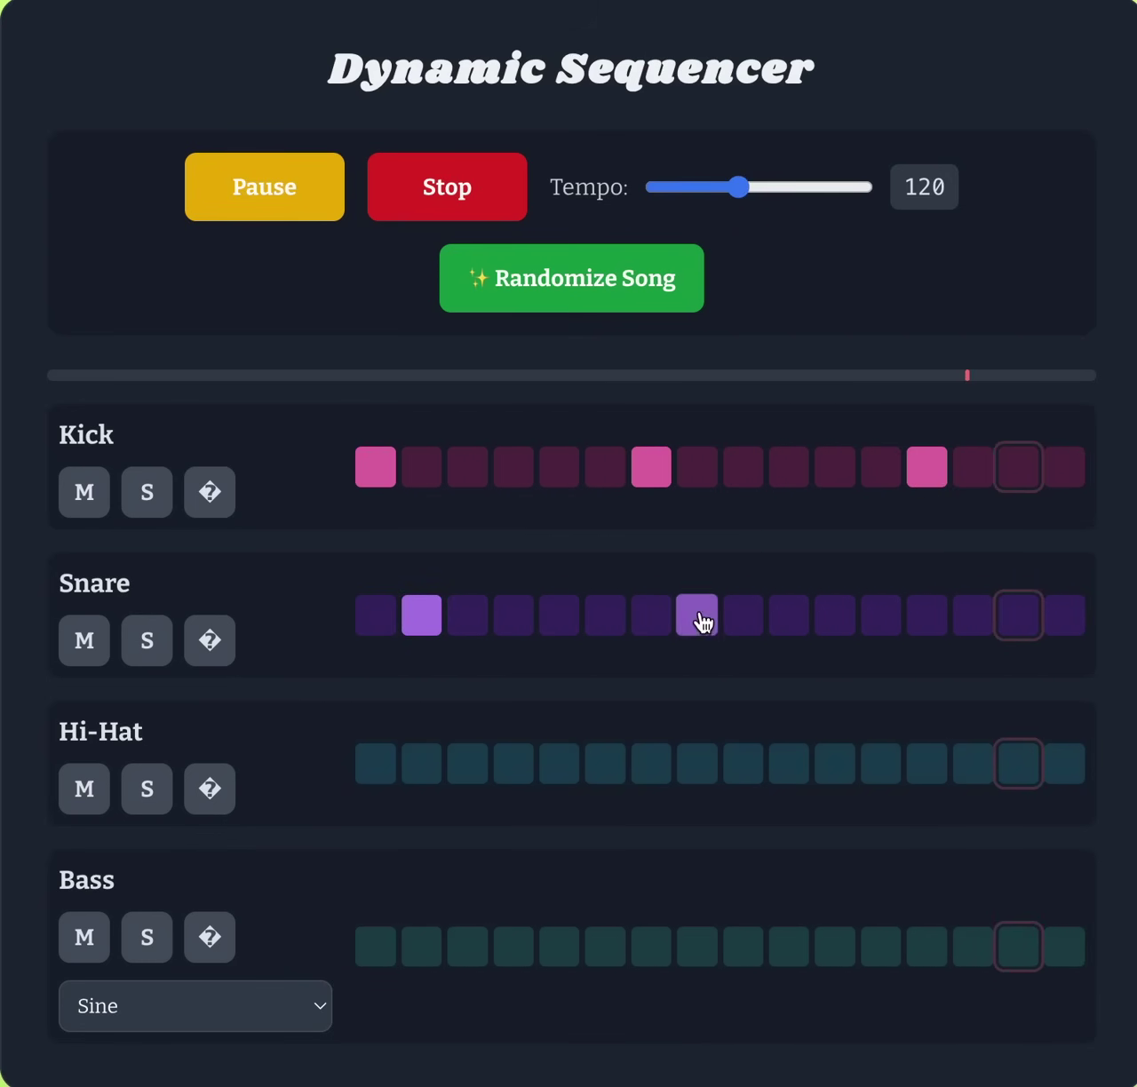
pyautogui.click(973, 625)
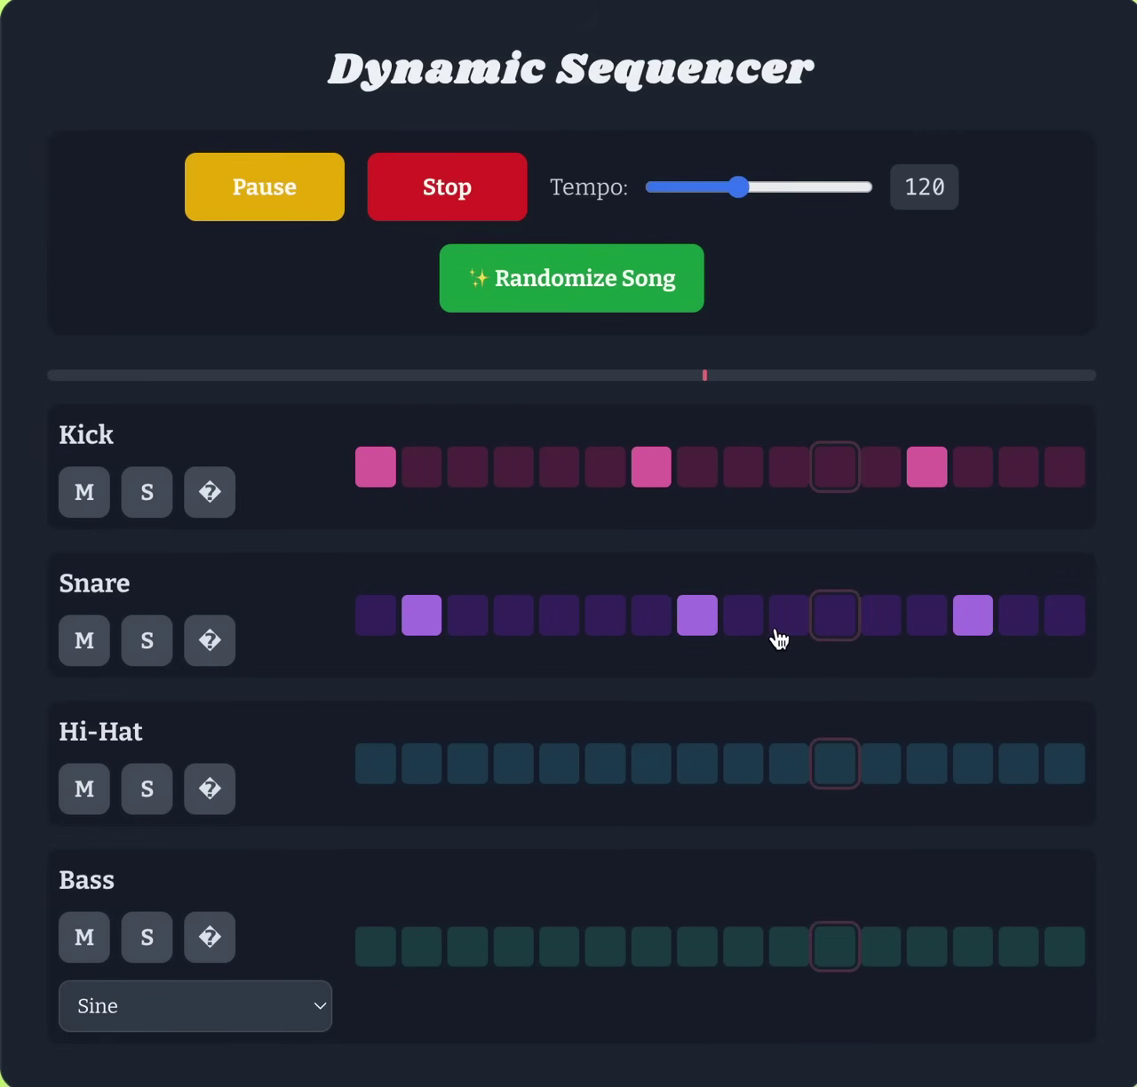
pyautogui.click(646, 629)
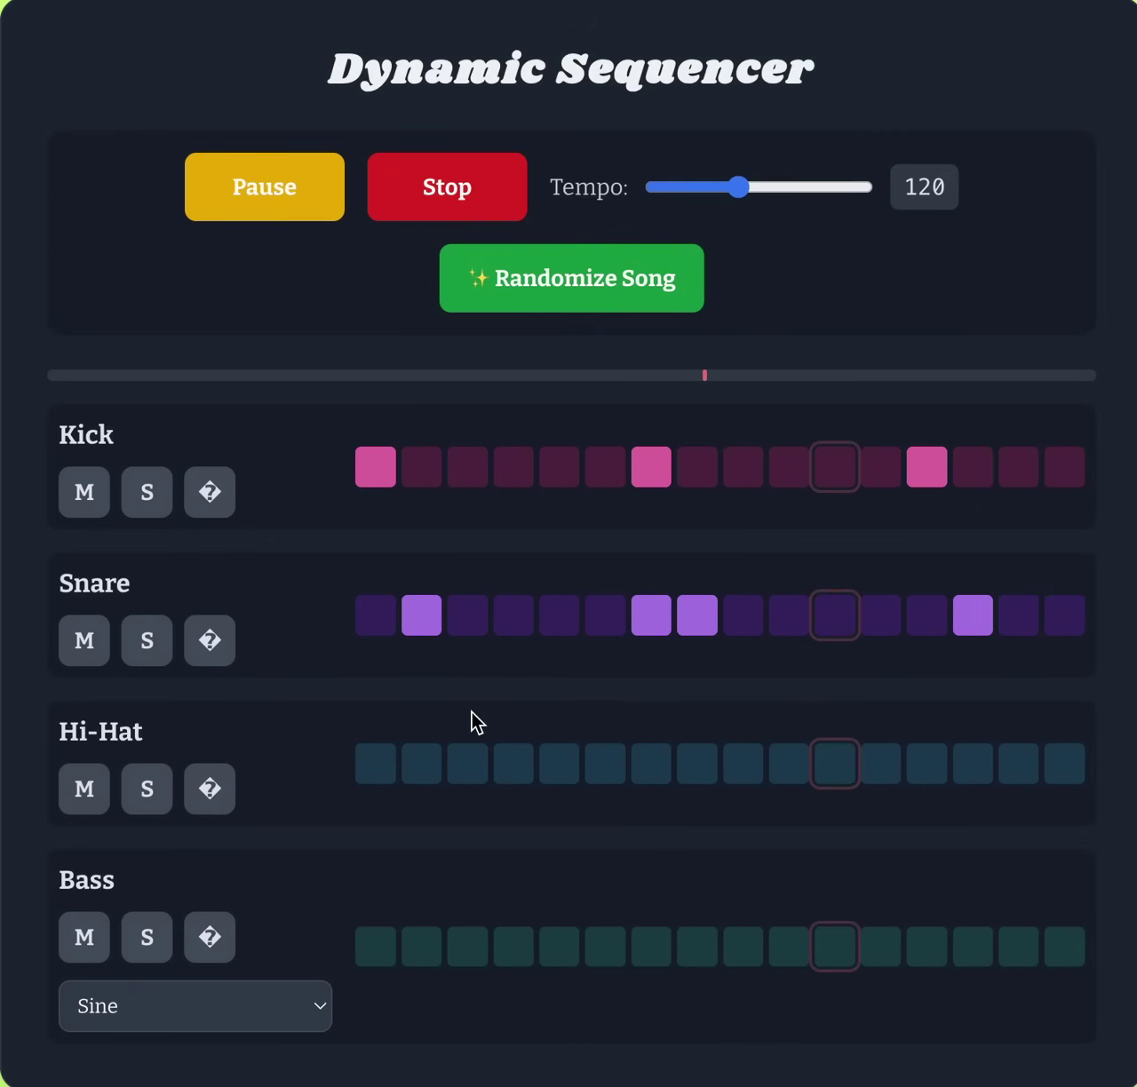
# Add Hi-Hat hits on steps 3, 13, 9, 8, 15 and 5.
pyautogui.click(482, 778)
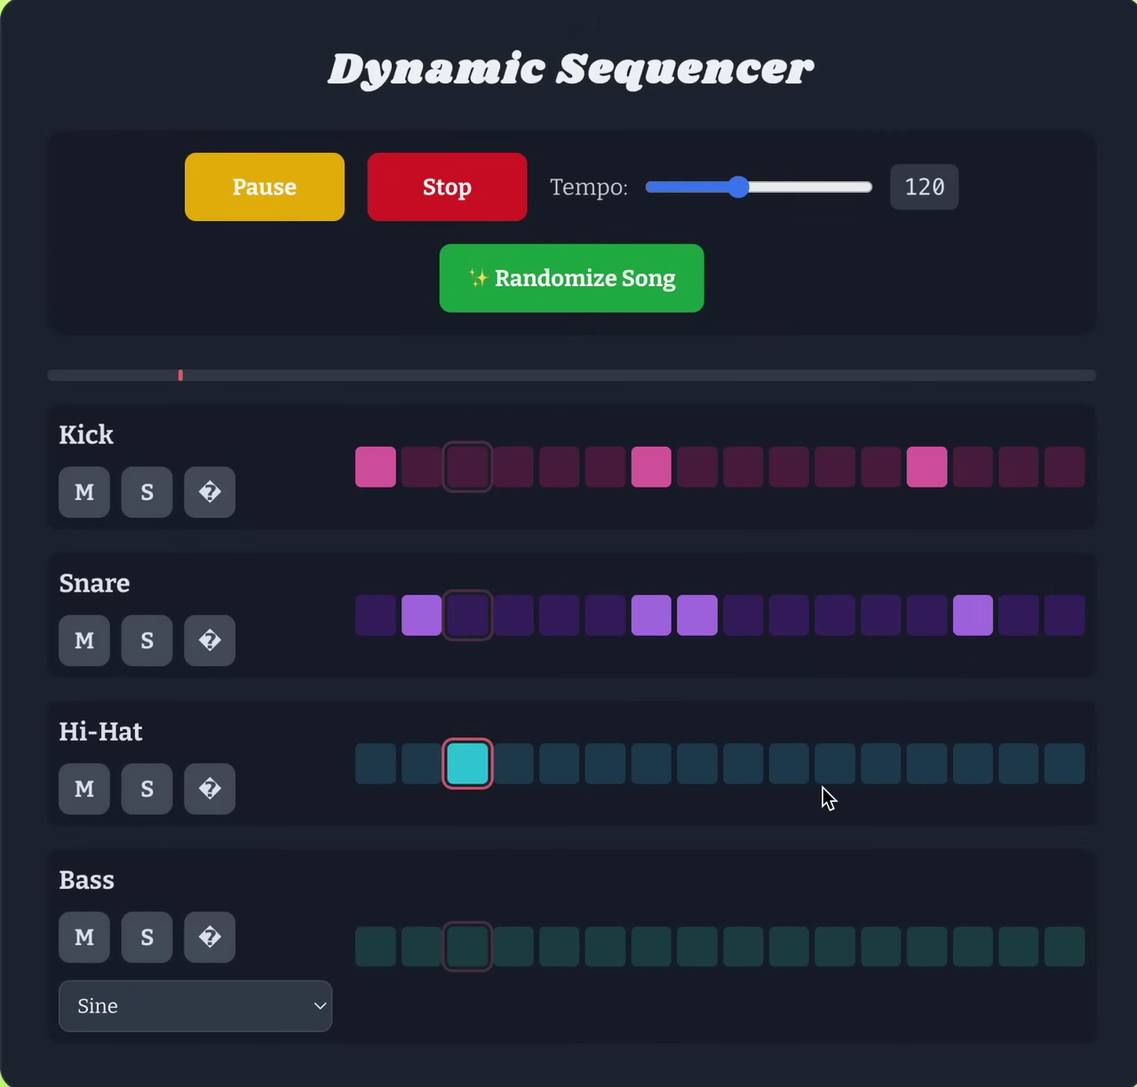
pyautogui.click(933, 773)
pyautogui.click(743, 773)
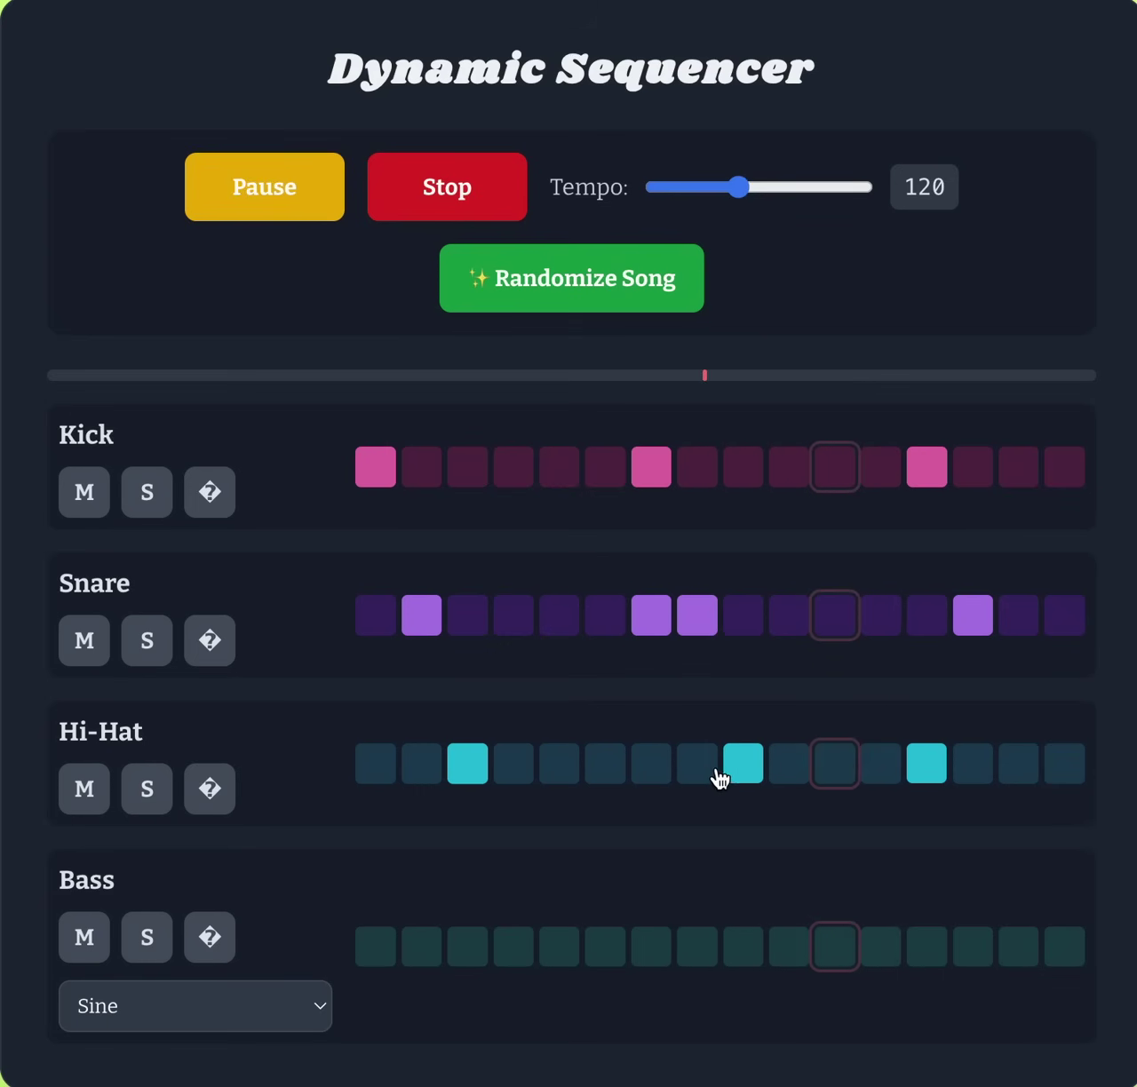
pyautogui.click(714, 771)
pyautogui.click(1020, 766)
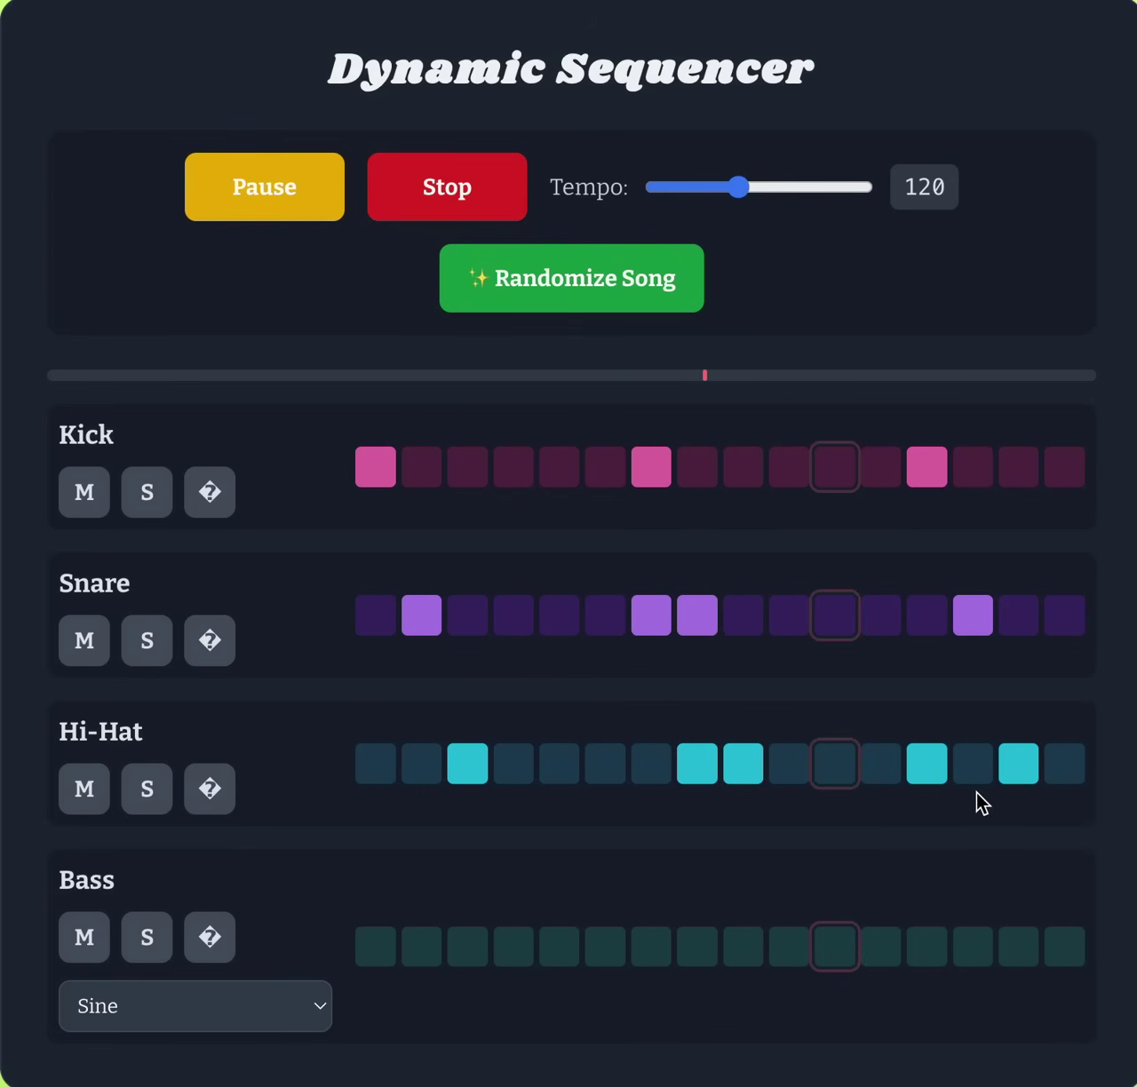
pyautogui.click(560, 768)
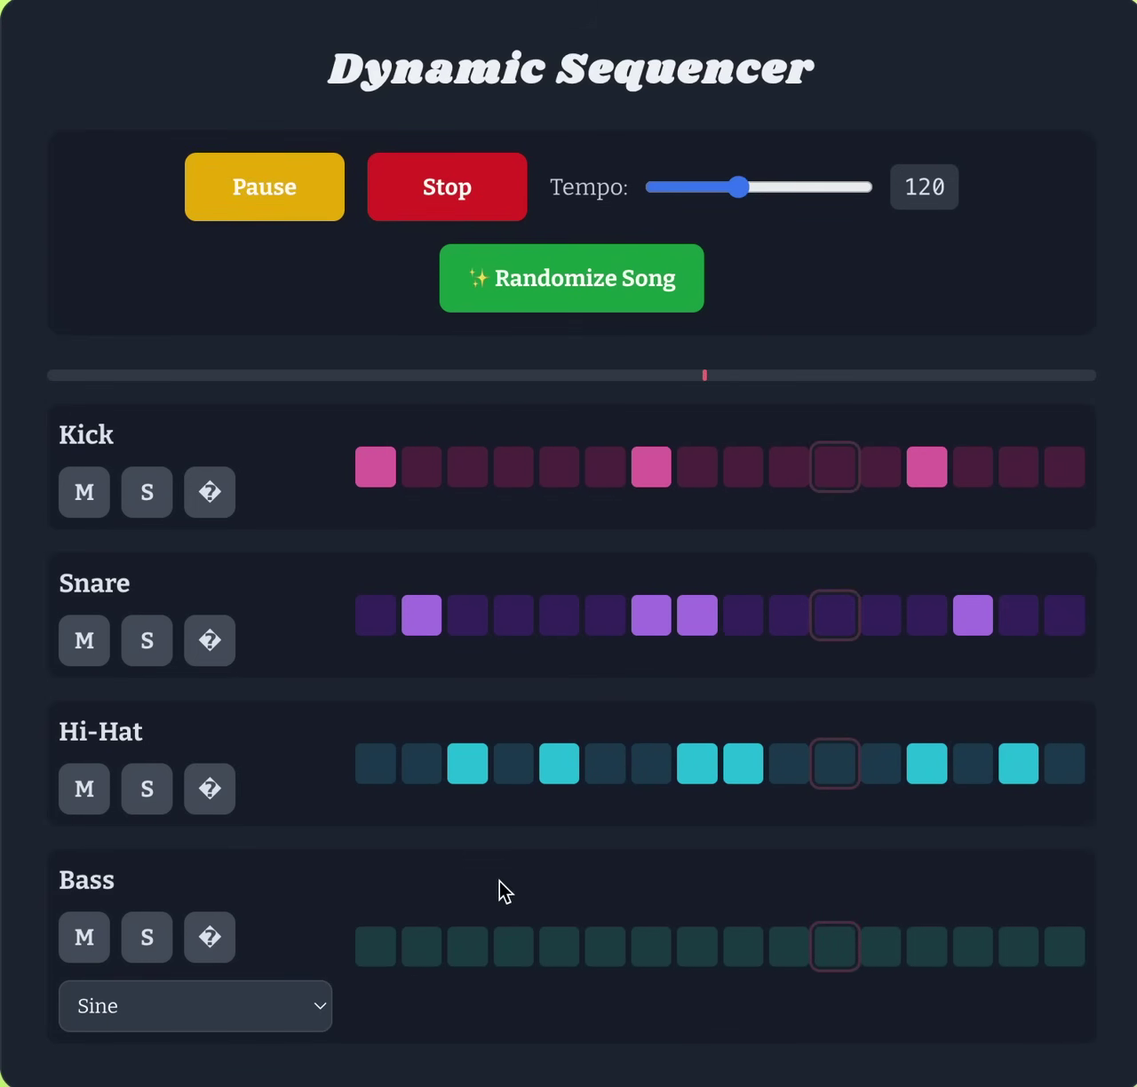
# Toggle the Bass solo on and off, then add Bass notes on steps 2, 6, 9 and 12.
pyautogui.click(146, 937)
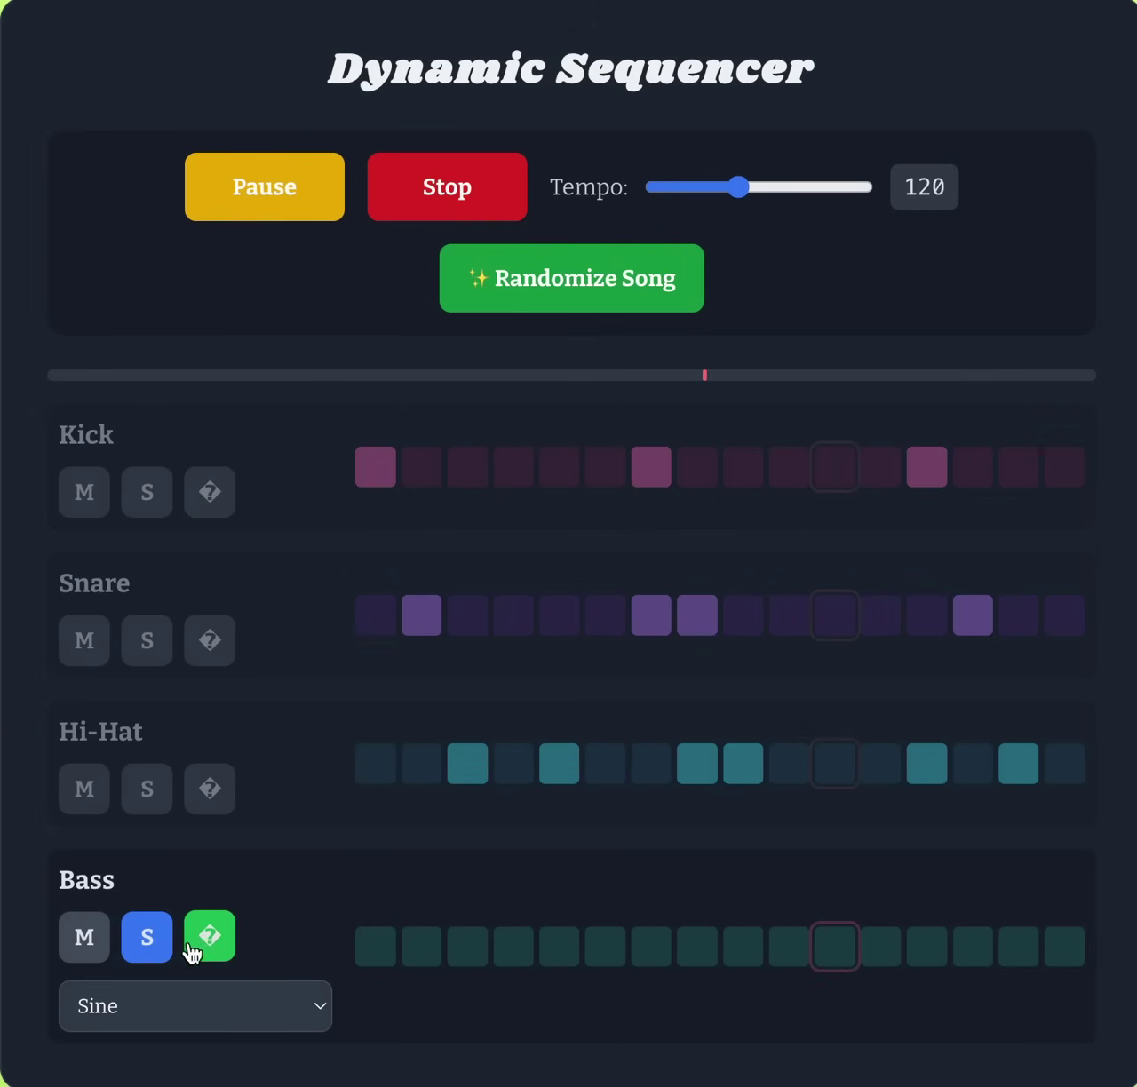
pyautogui.click(147, 940)
pyautogui.click(435, 950)
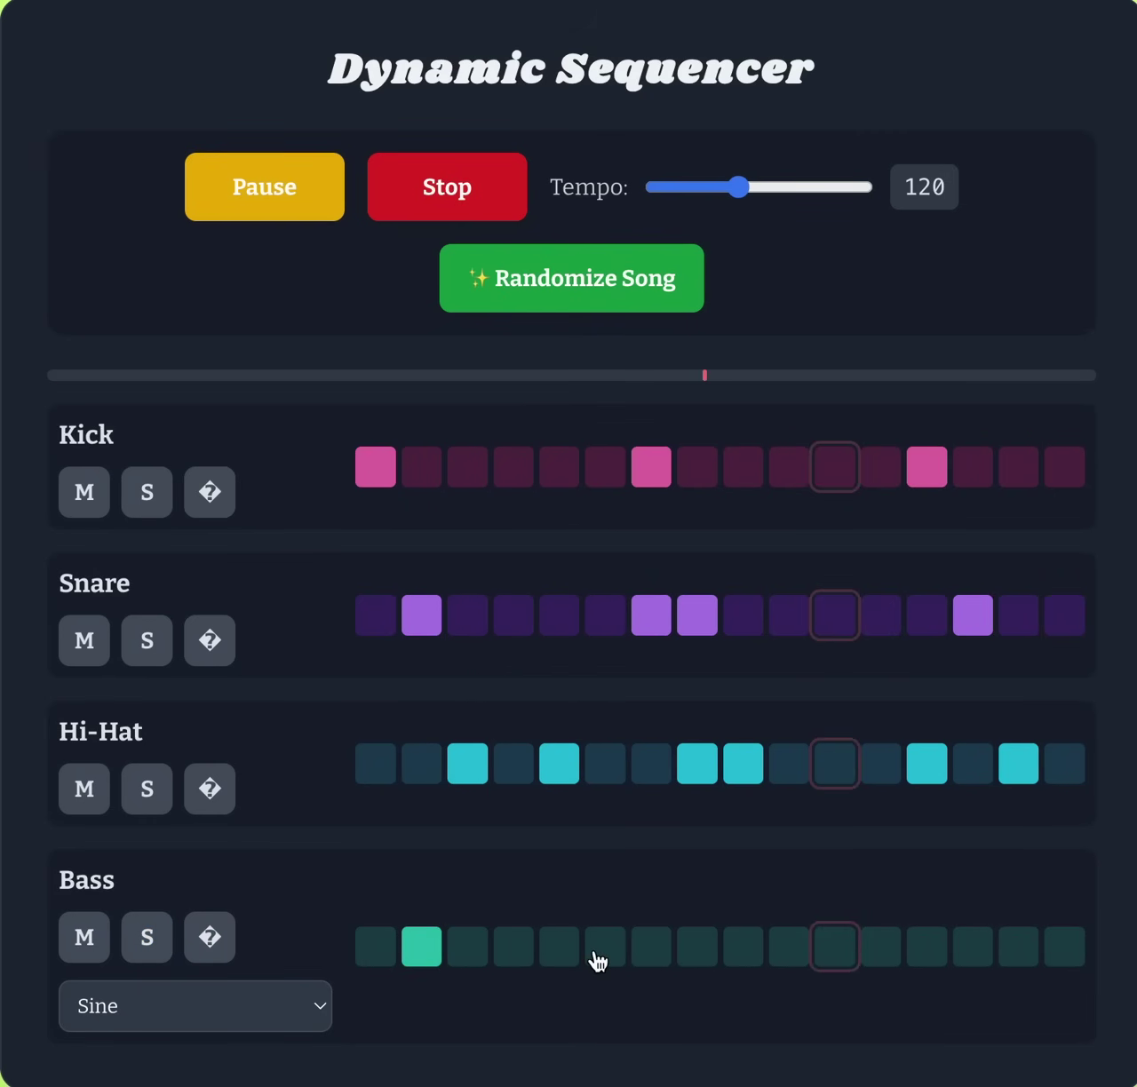
pyautogui.click(599, 957)
pyautogui.click(744, 952)
pyautogui.click(879, 952)
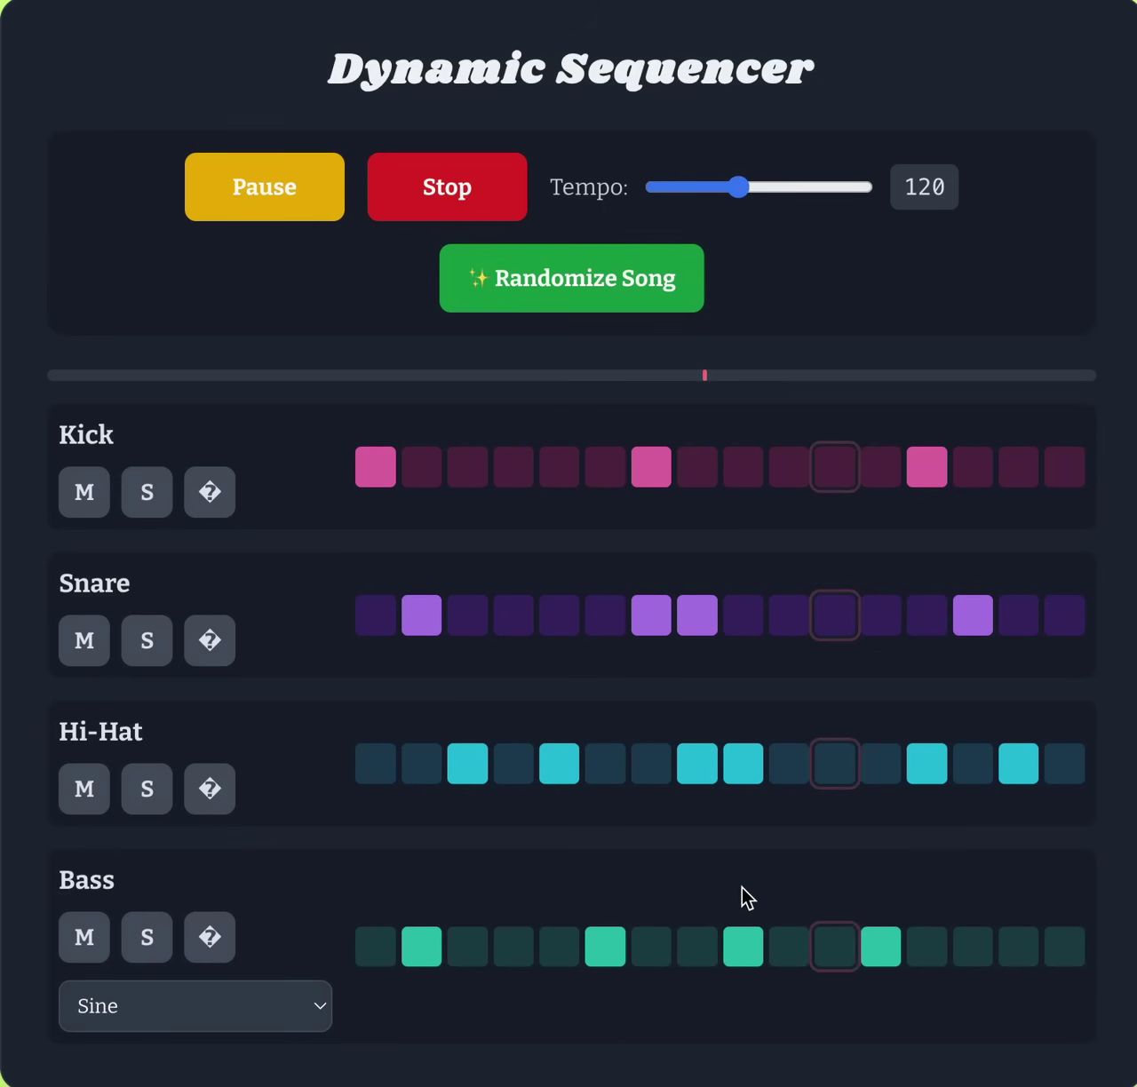
# Try the Bass waveform as Square, then as Sawtooth.
pyautogui.click(224, 1002)
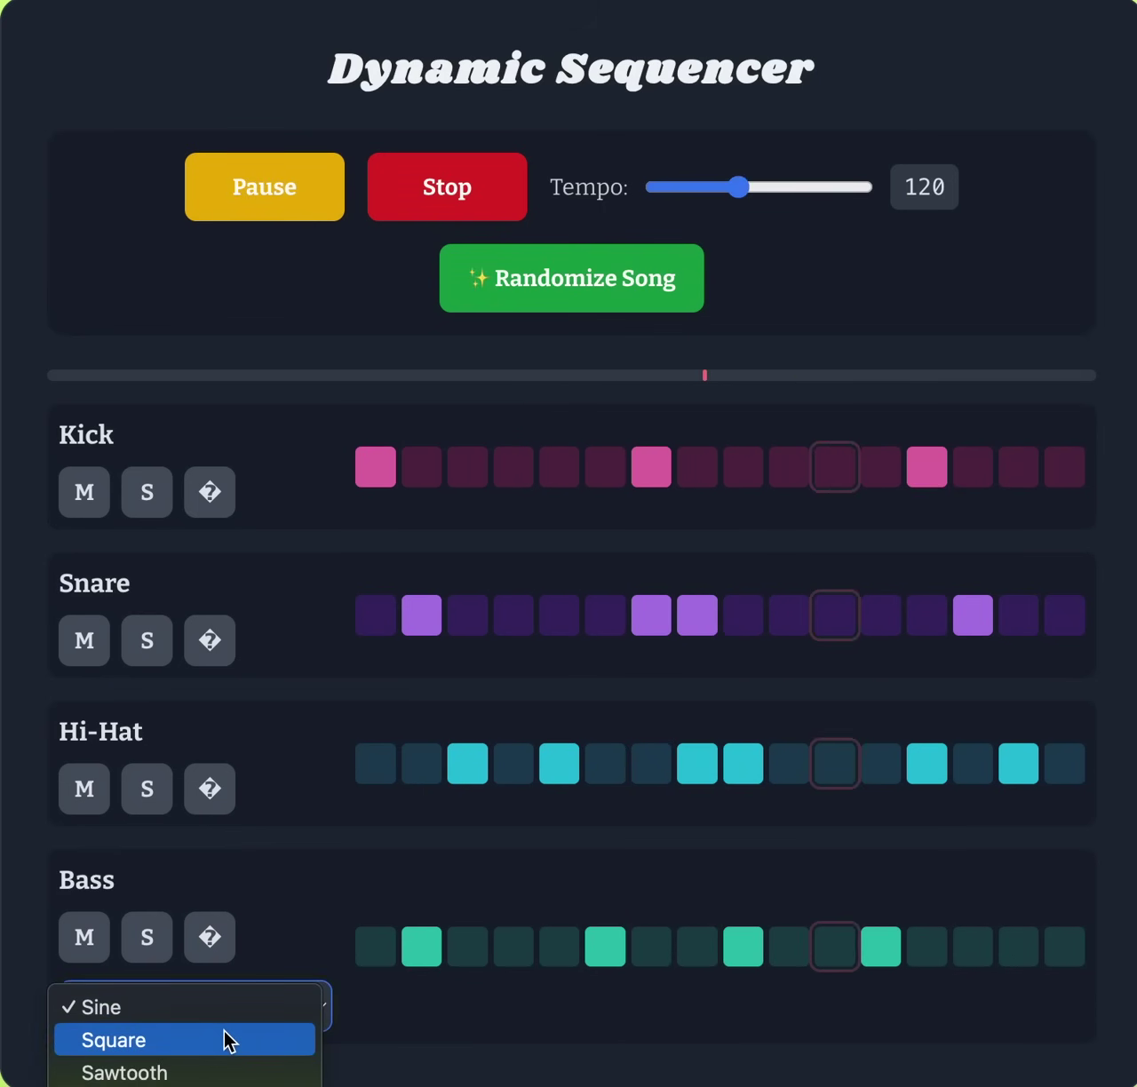
pyautogui.click(224, 1033)
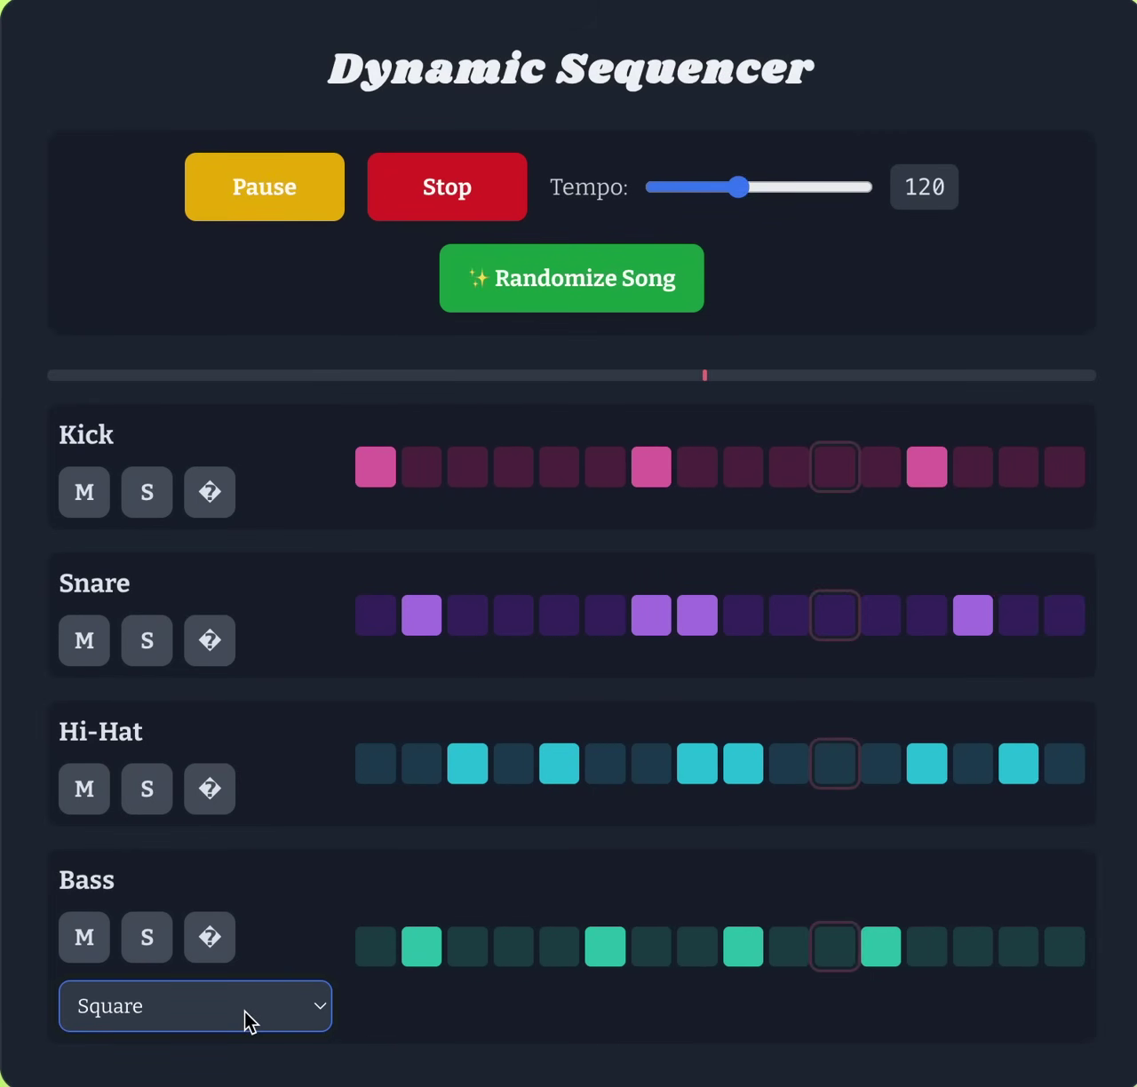
pyautogui.click(244, 1011)
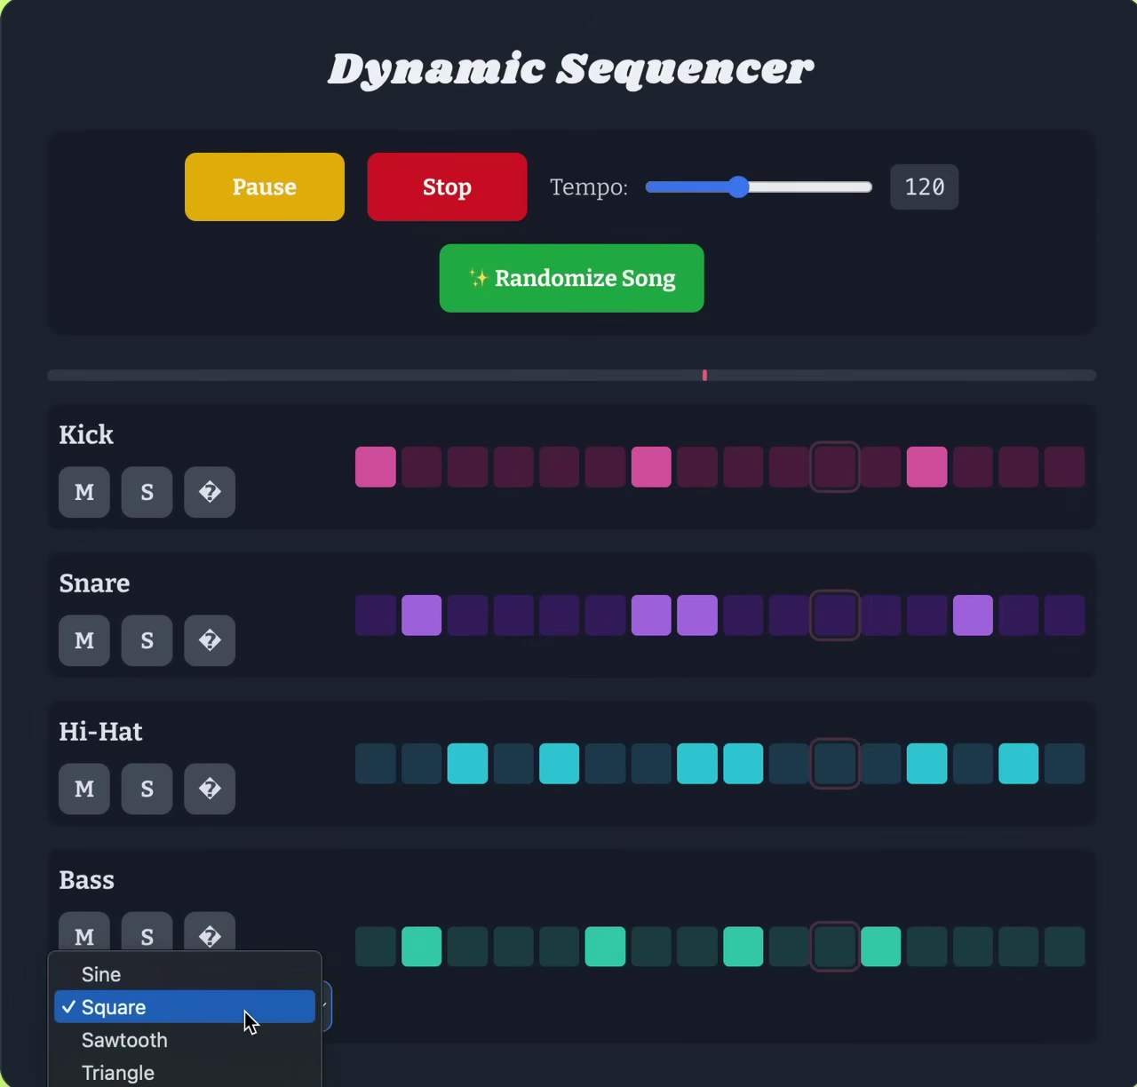
pyautogui.click(243, 1040)
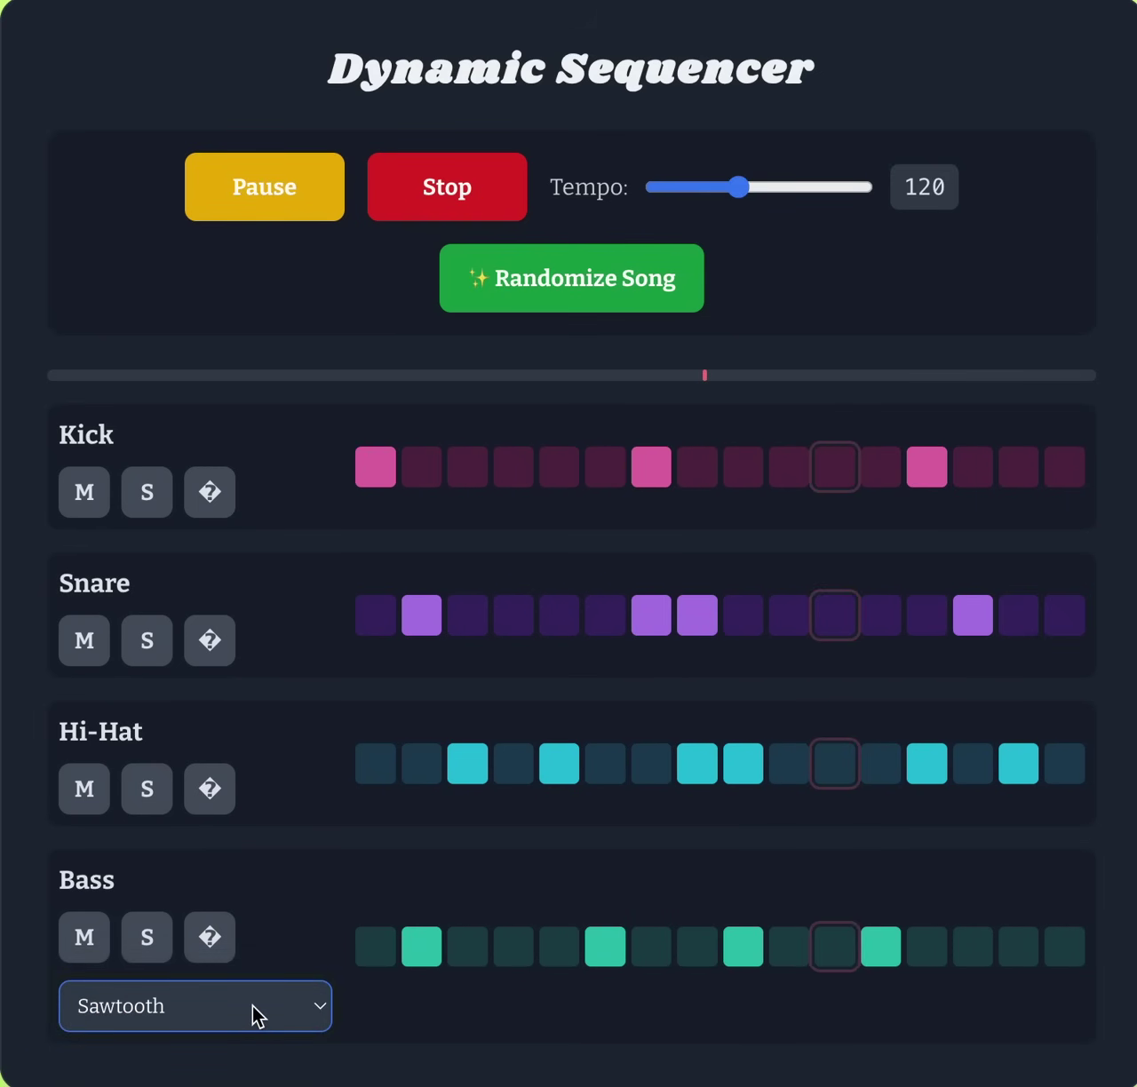
# Switch the Bass waveform to Triangle, settle back on Sawtooth, and toggle an early Bass step.
pyautogui.click(252, 1005)
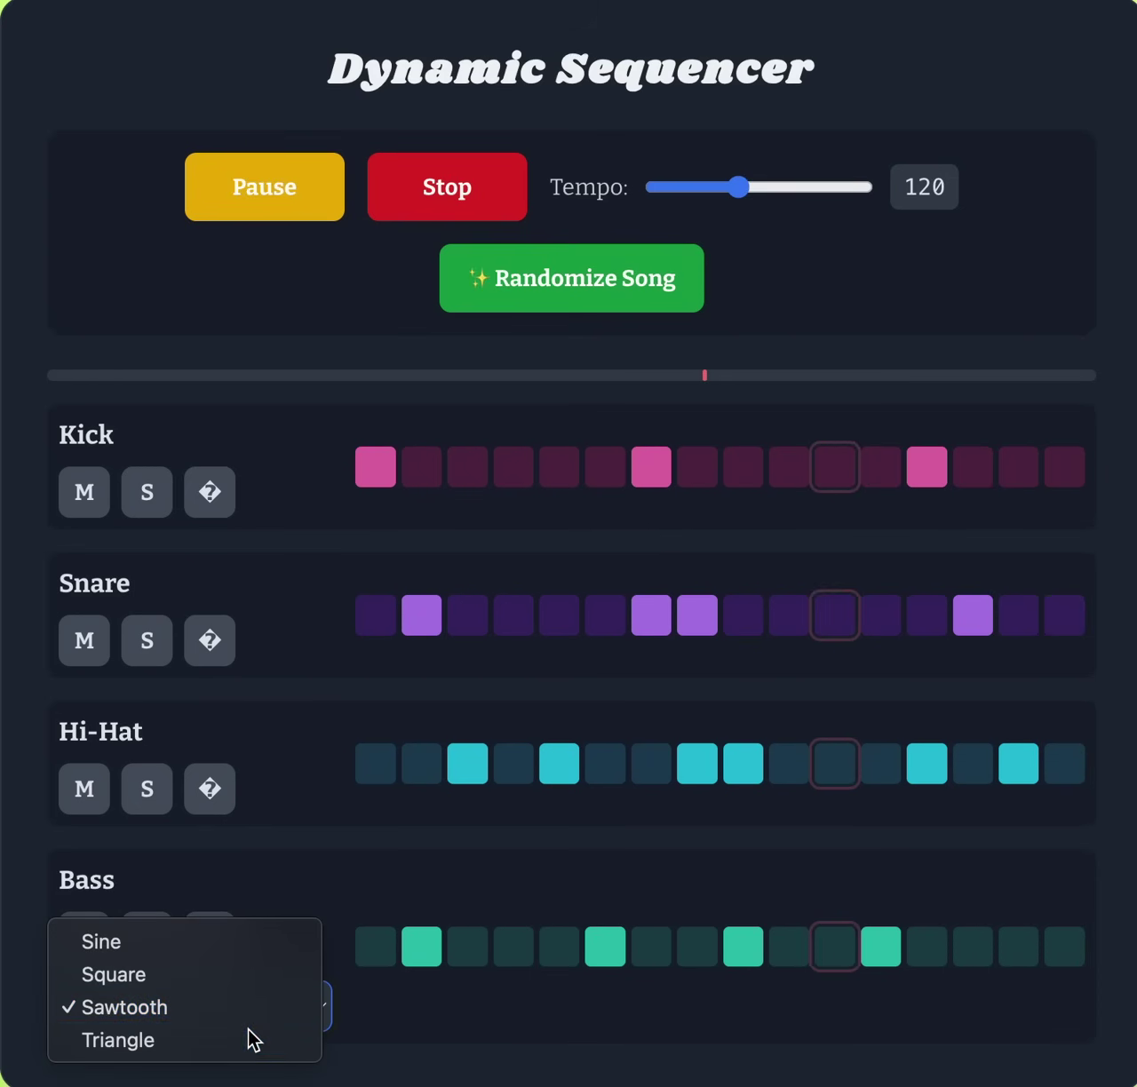
pyautogui.click(248, 1029)
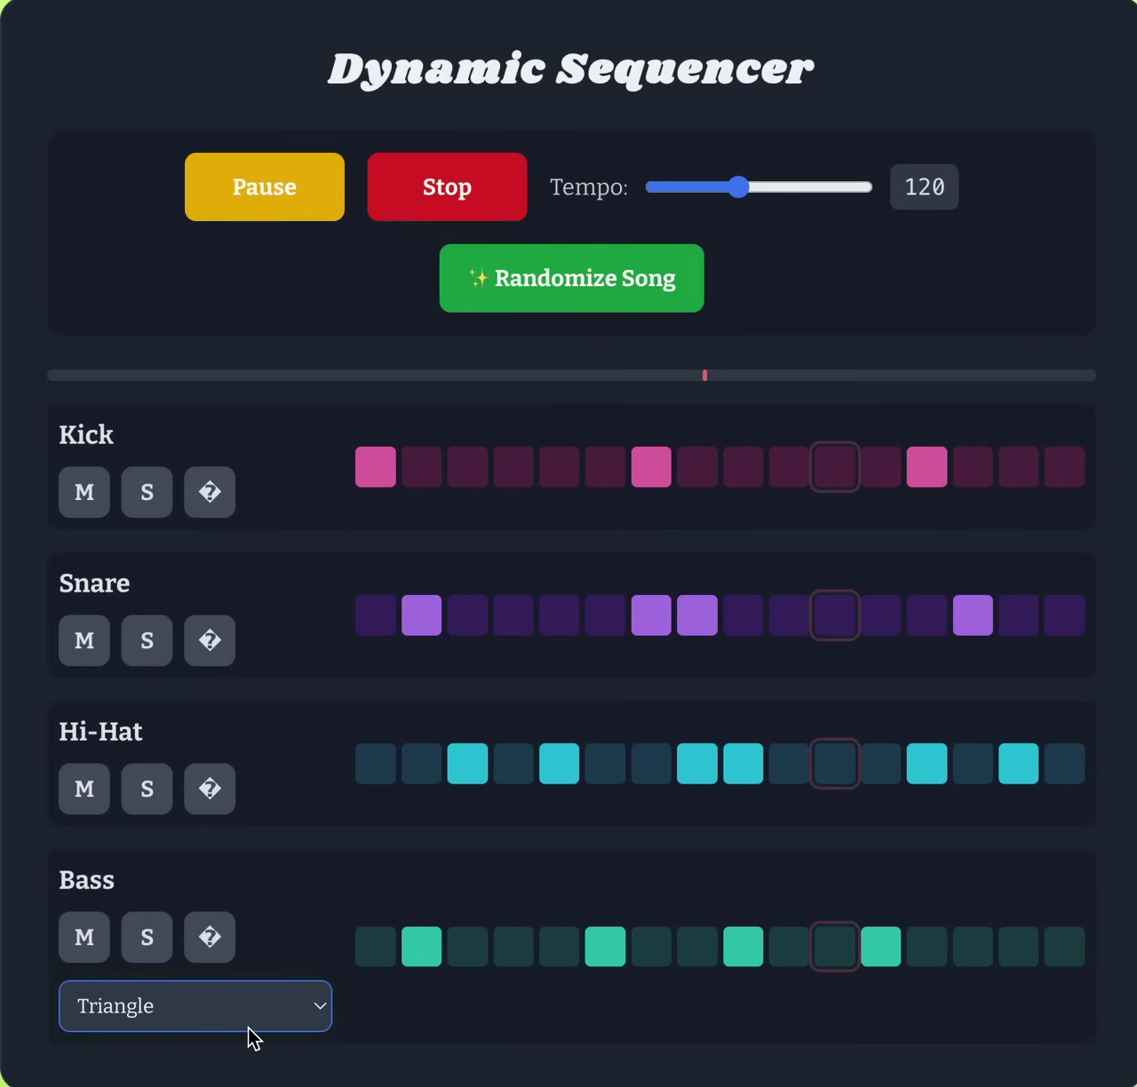
pyautogui.click(252, 1012)
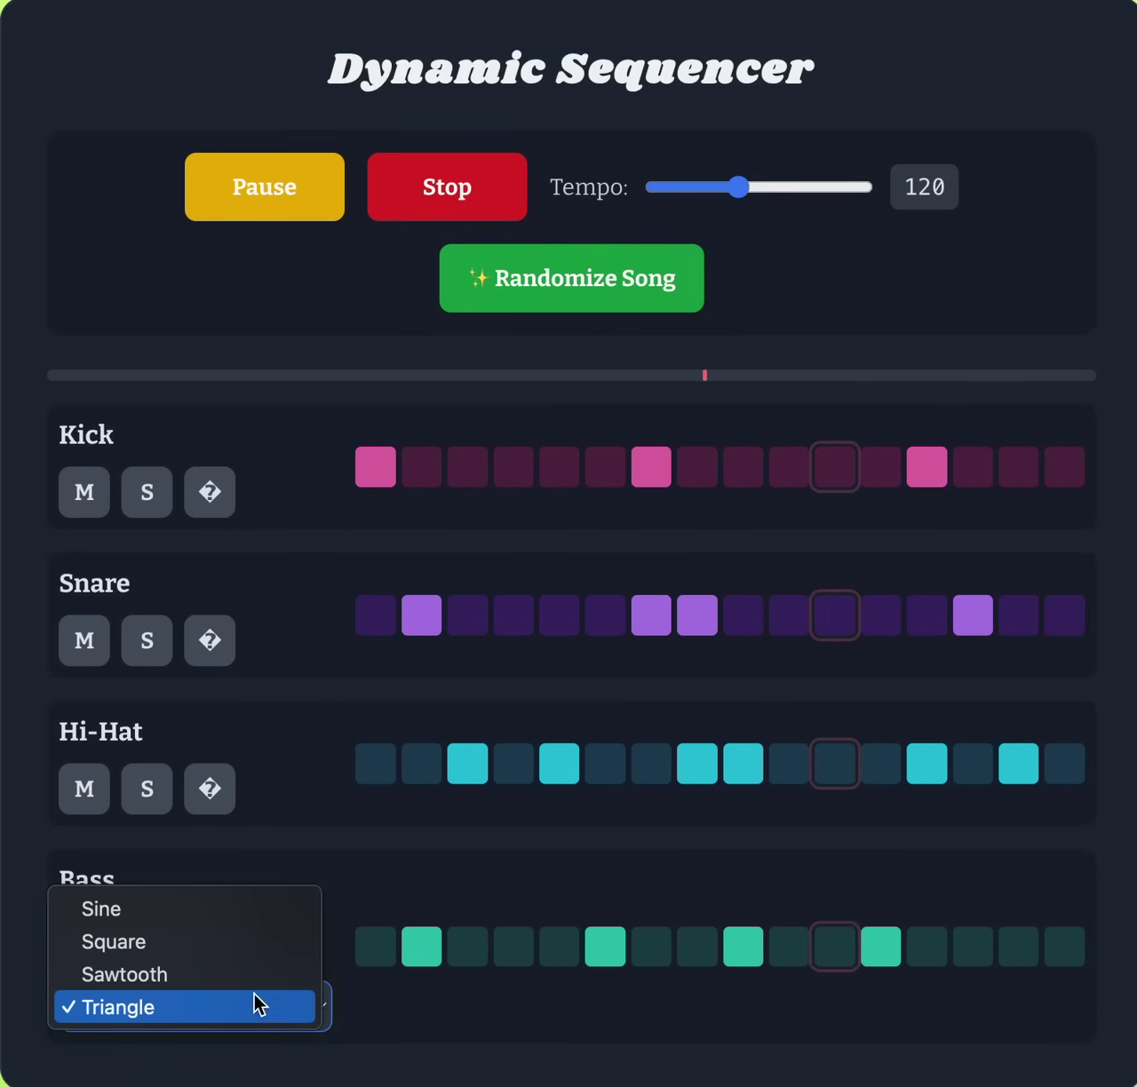
pyautogui.click(258, 984)
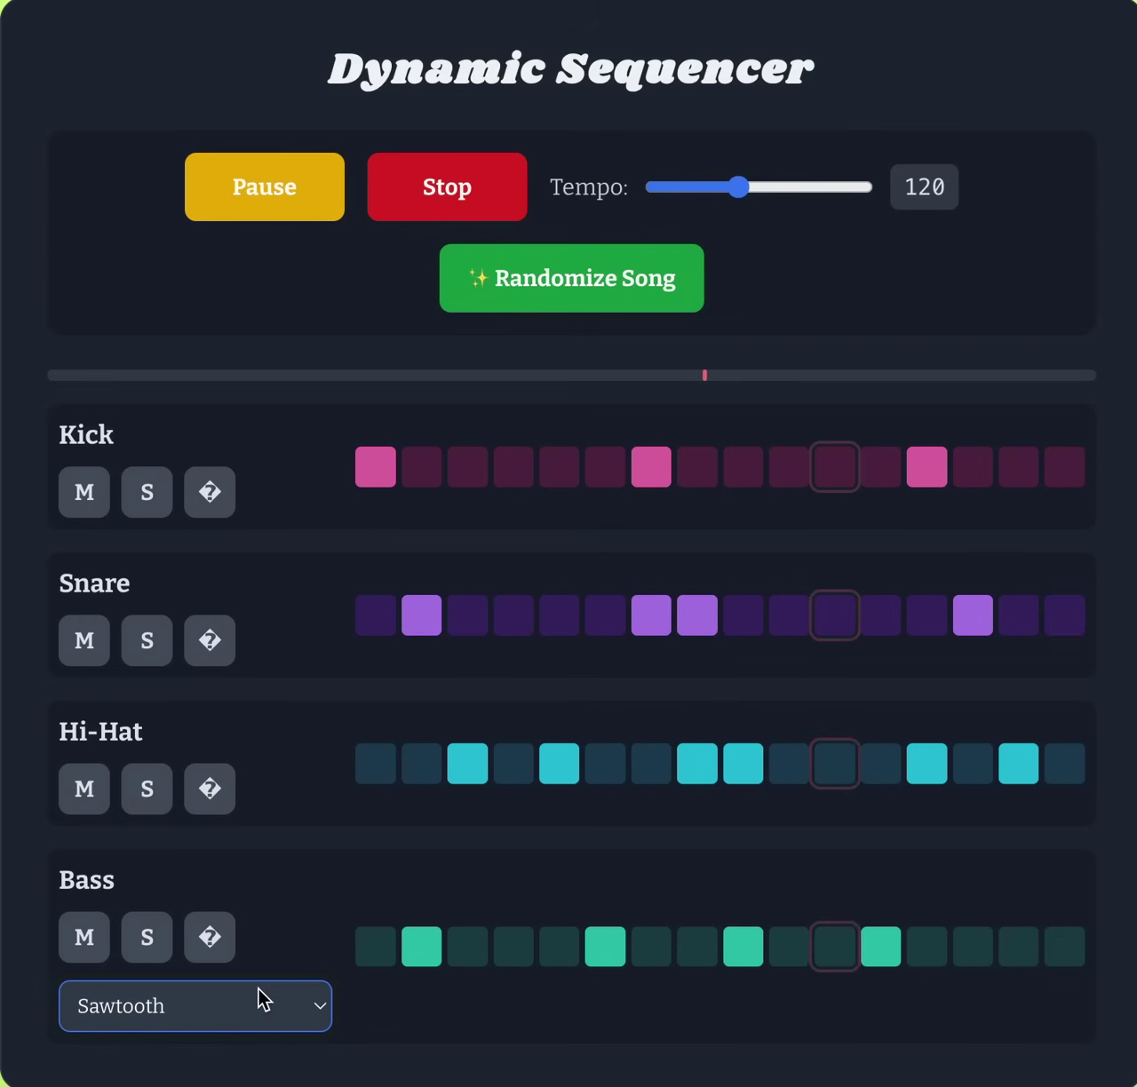
pyautogui.click(445, 947)
# Turn on Bass steps 3, 4, 5, 10, 11 and 14 and set the tempo to 178.
pyautogui.click(475, 949)
pyautogui.click(518, 949)
pyautogui.click(560, 948)
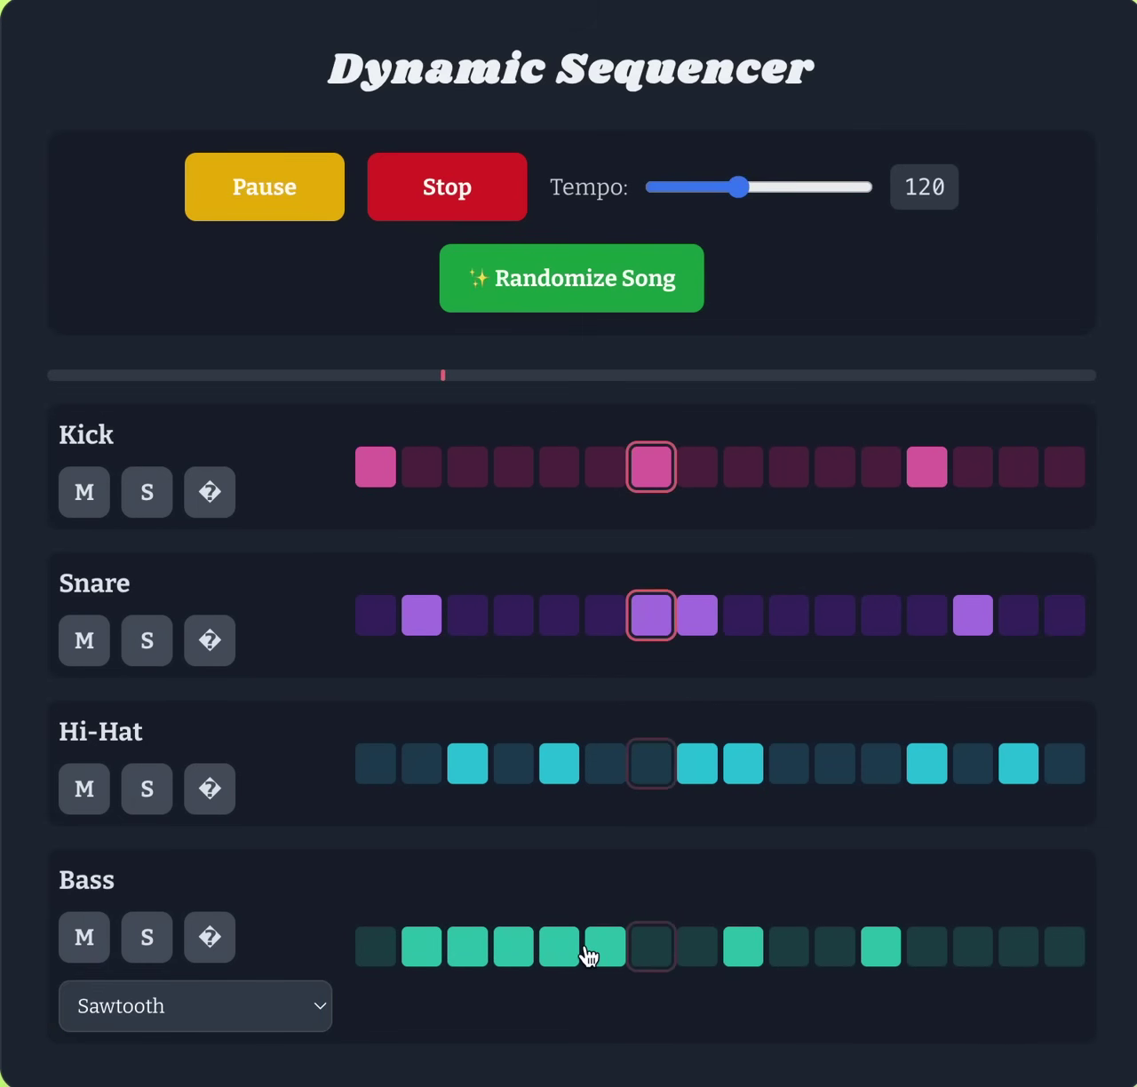
pyautogui.click(800, 950)
pyautogui.click(835, 950)
pyautogui.click(968, 949)
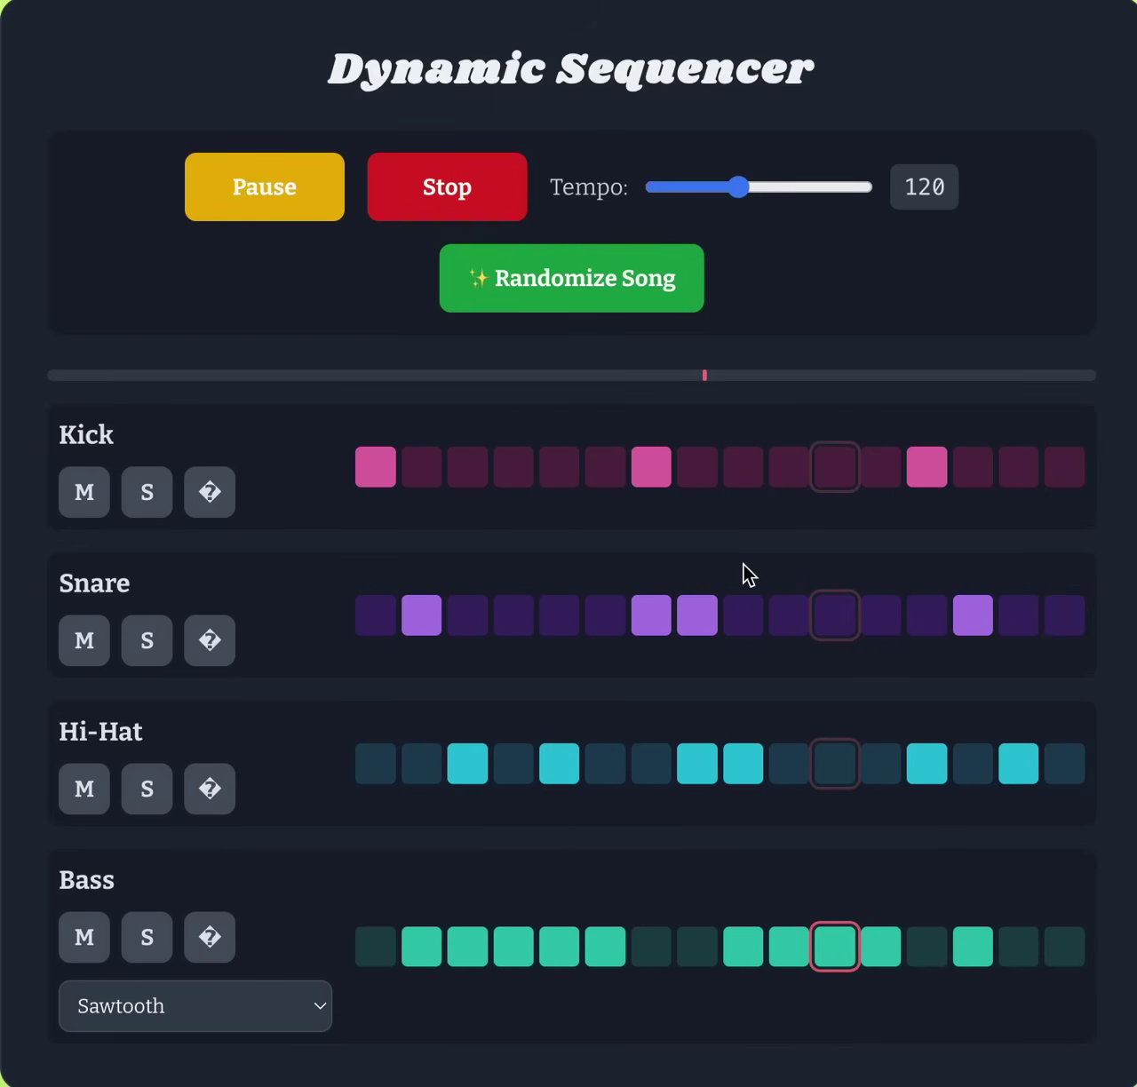
pyautogui.click(685, 186)
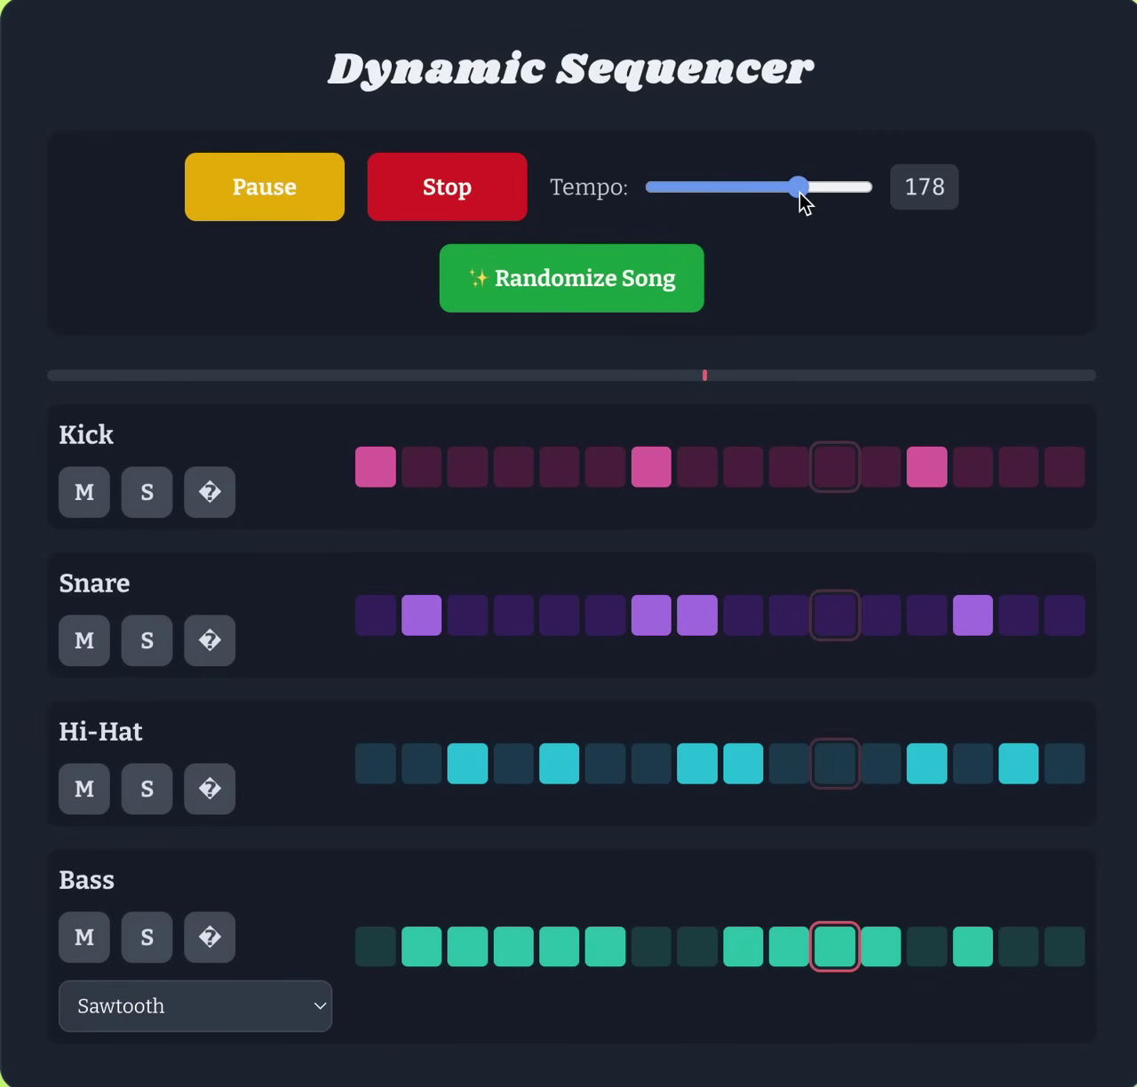
# Raise the tempo to 218, bring it back down to about 117, and randomize the song.
pyautogui.moveTo(799, 192); pyautogui.dragTo(839, 201)
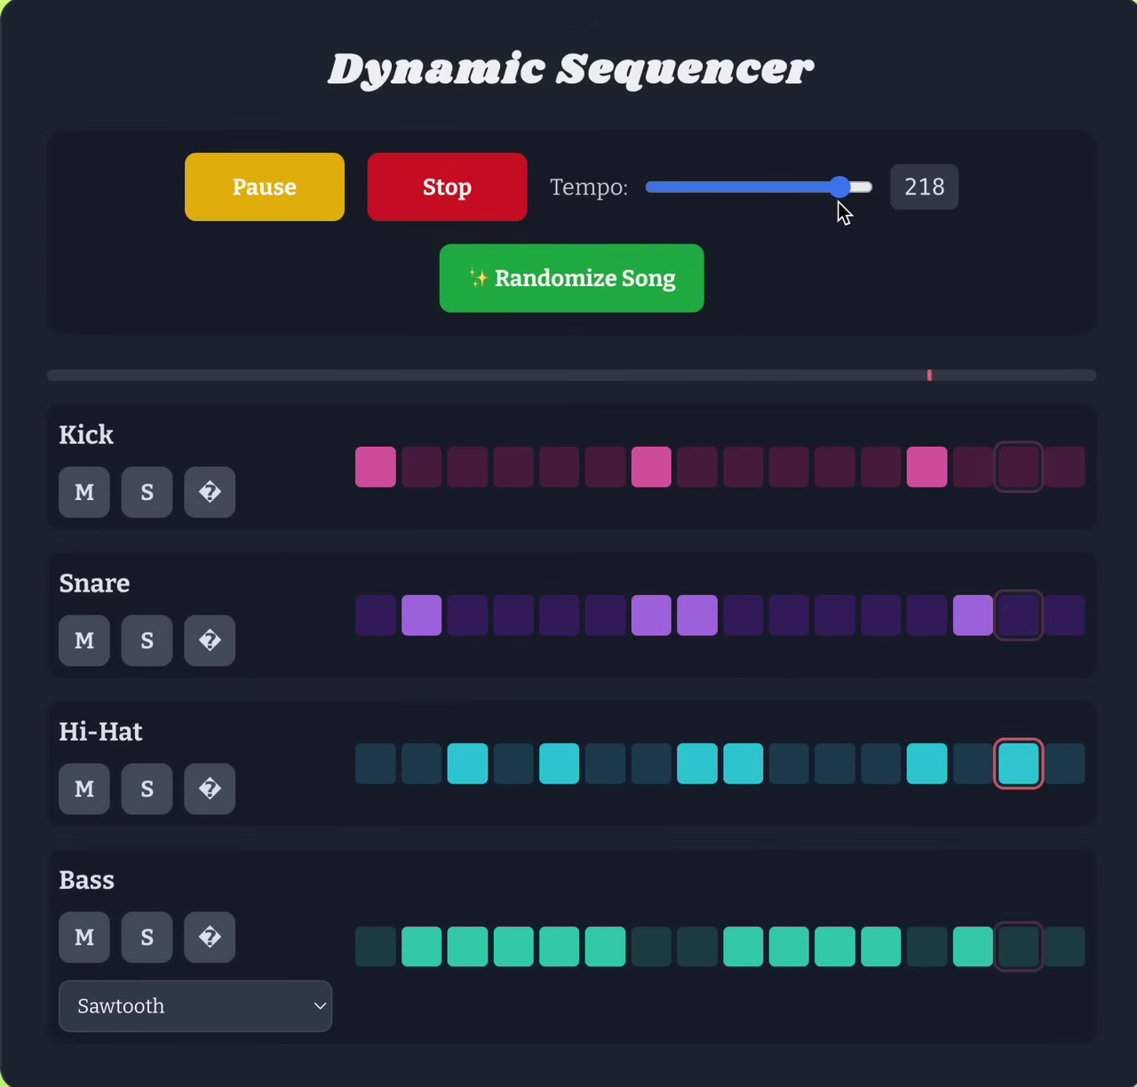
pyautogui.moveTo(756, 187); pyautogui.dragTo(736, 187)
pyautogui.click(626, 305)
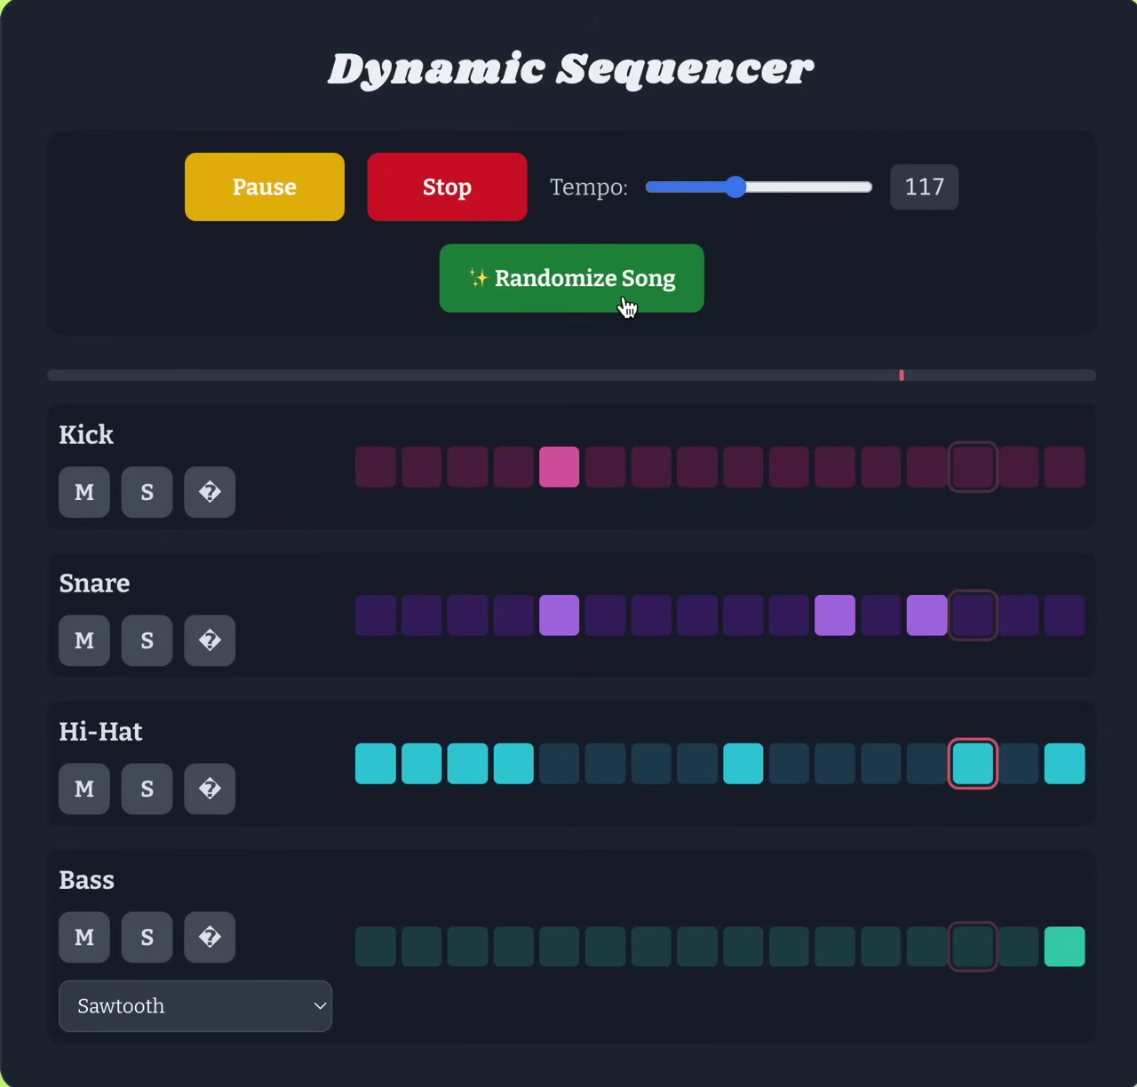
# Randomize the song twice more, then open the Bass waveform dropdown.
pyautogui.click(627, 306)
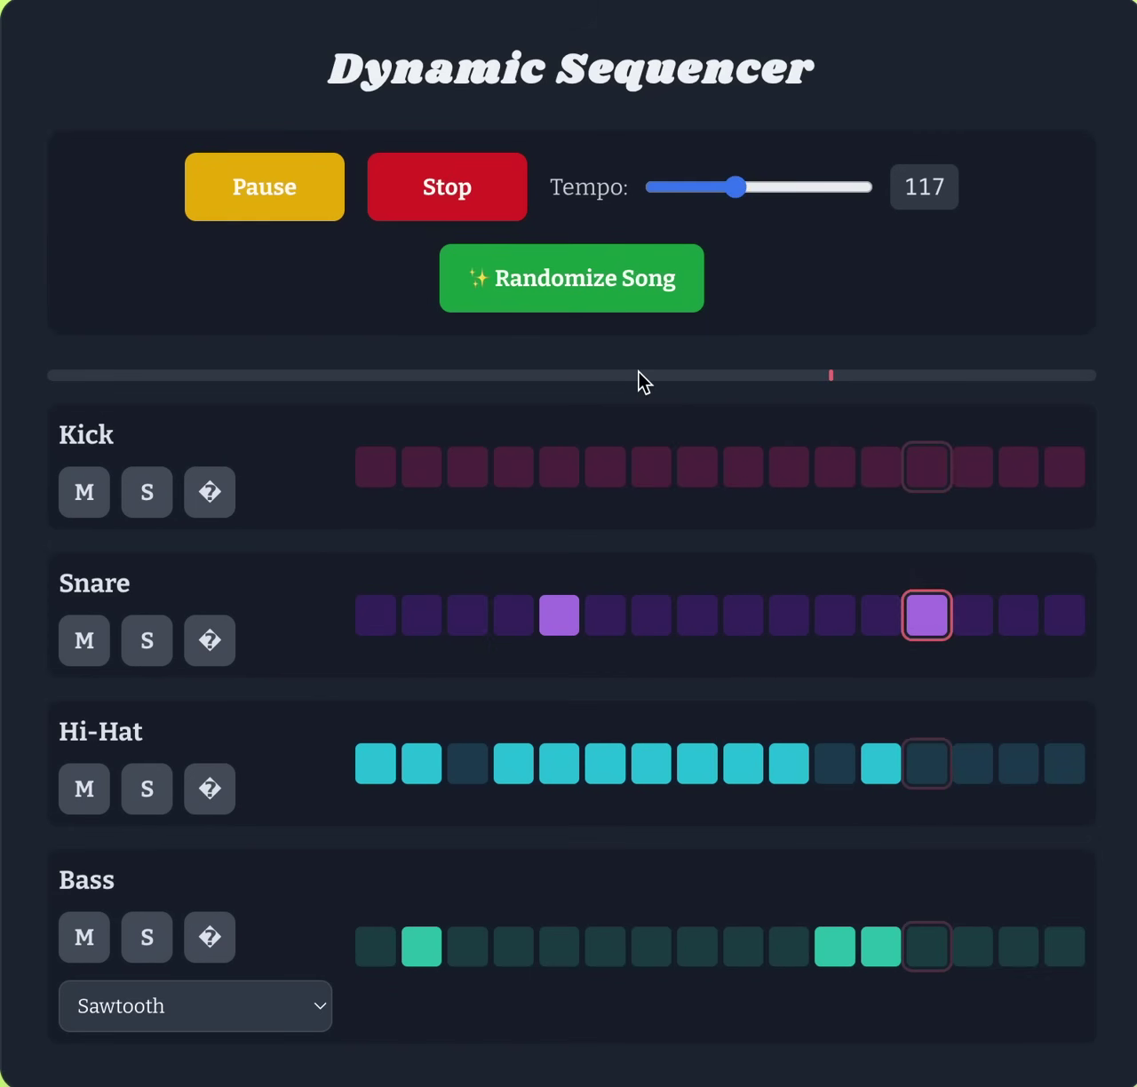
pyautogui.click(623, 302)
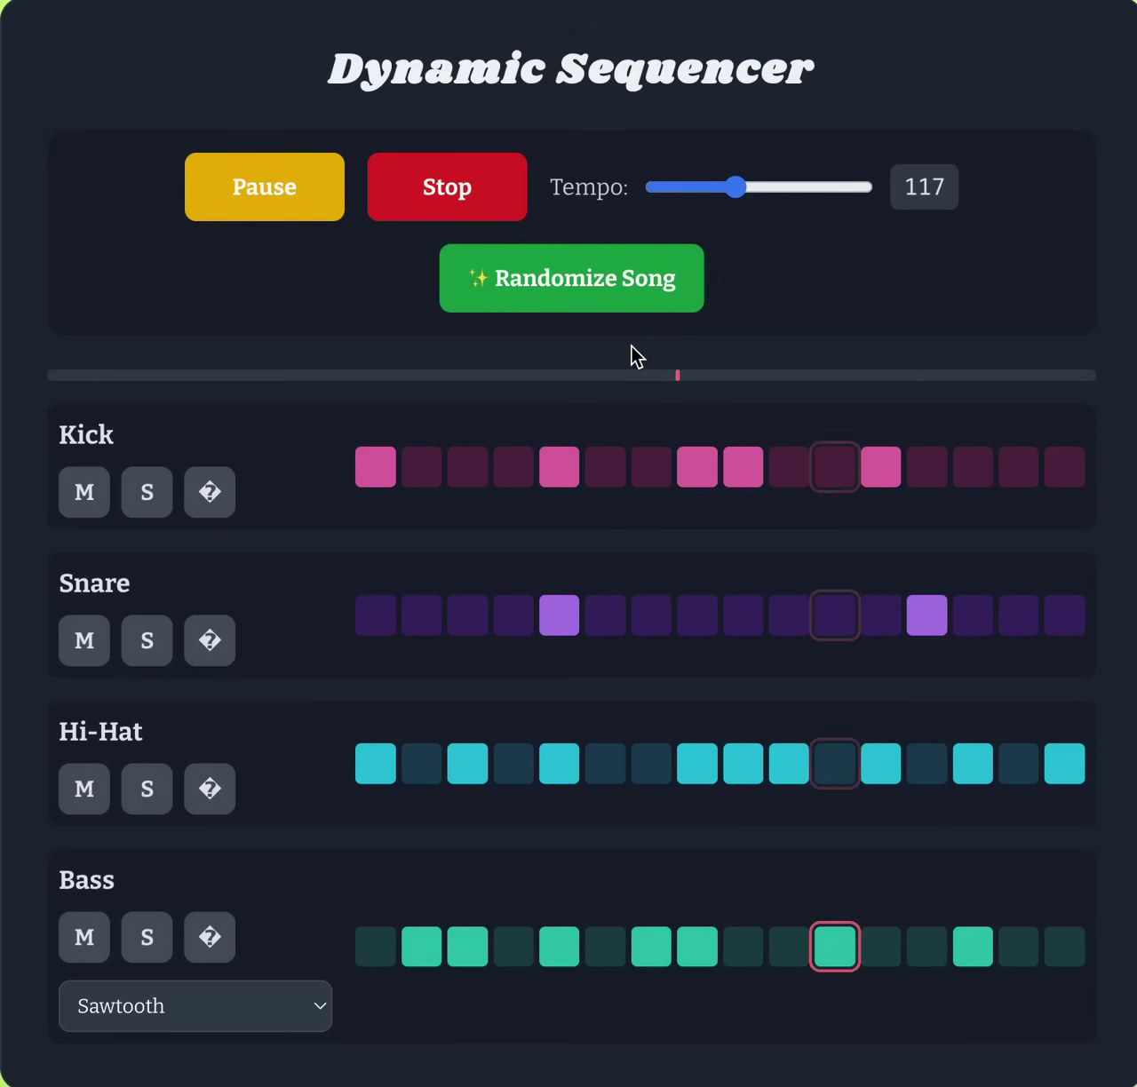
pyautogui.click(215, 1000)
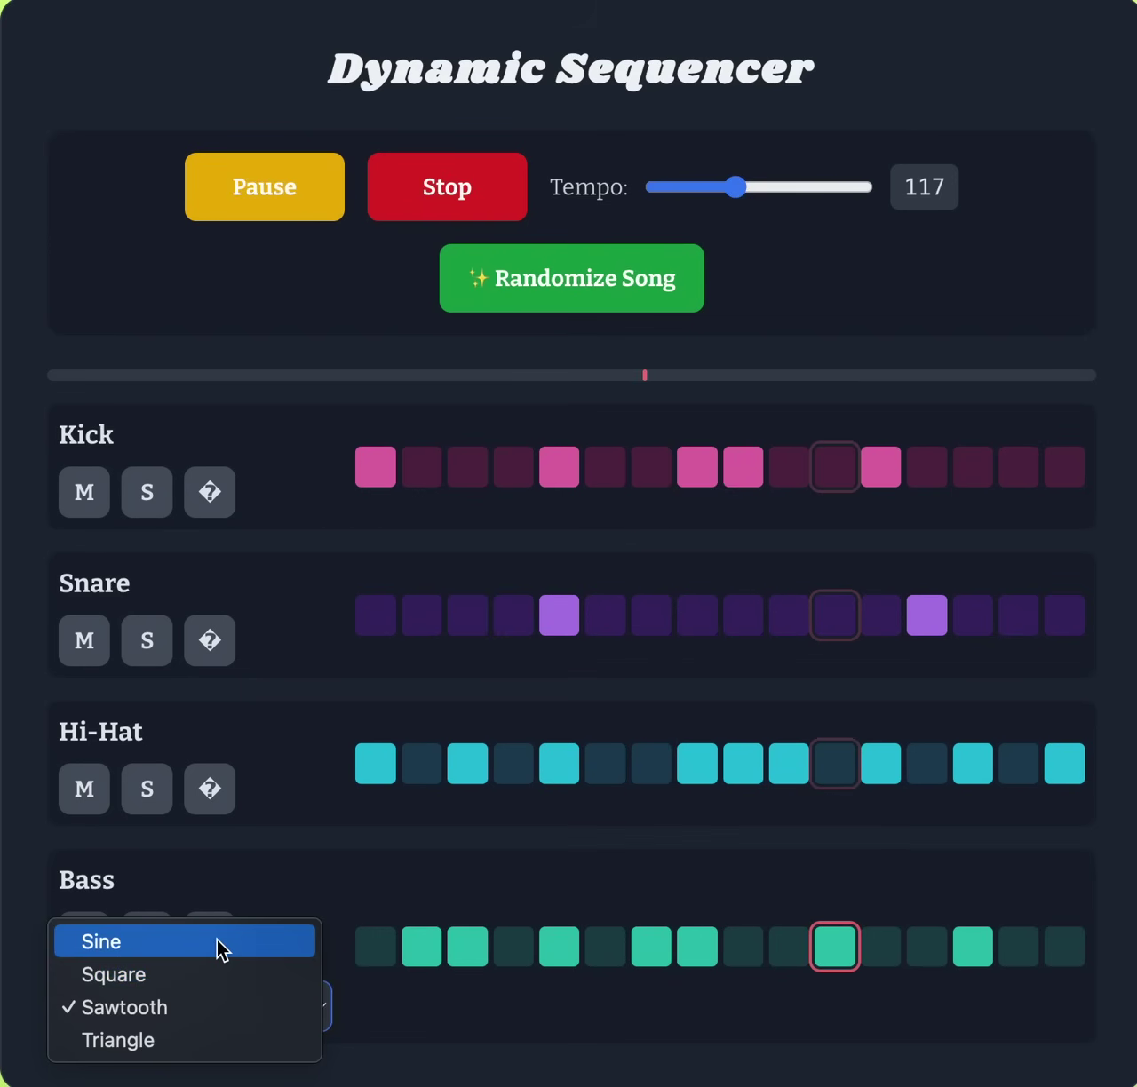
# Set the Bass waveform to Sine after briefly trying Square, and raise the tempo to 197.
pyautogui.click(213, 974)
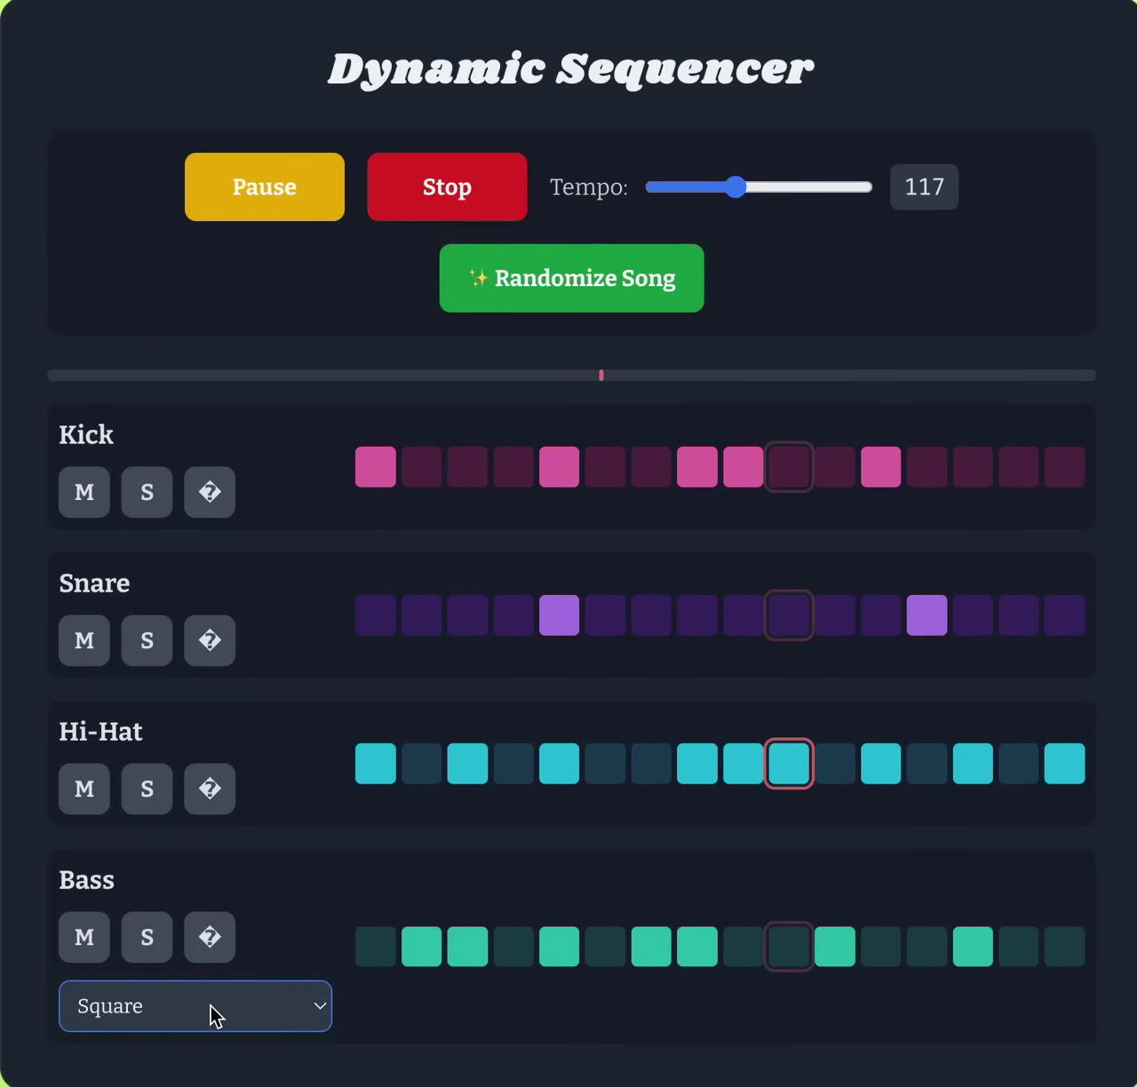
pyautogui.click(210, 1003)
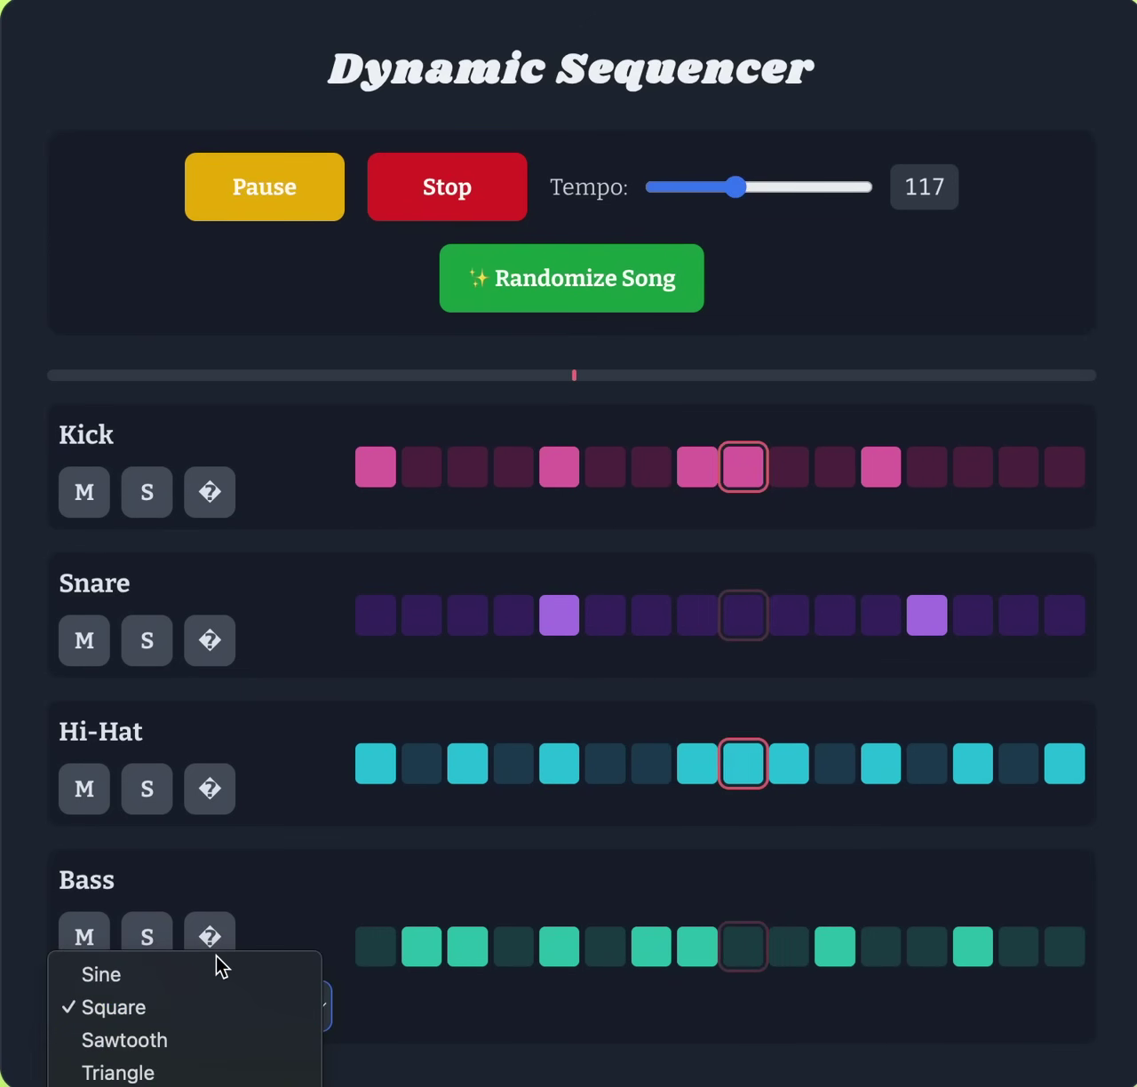
pyautogui.click(216, 966)
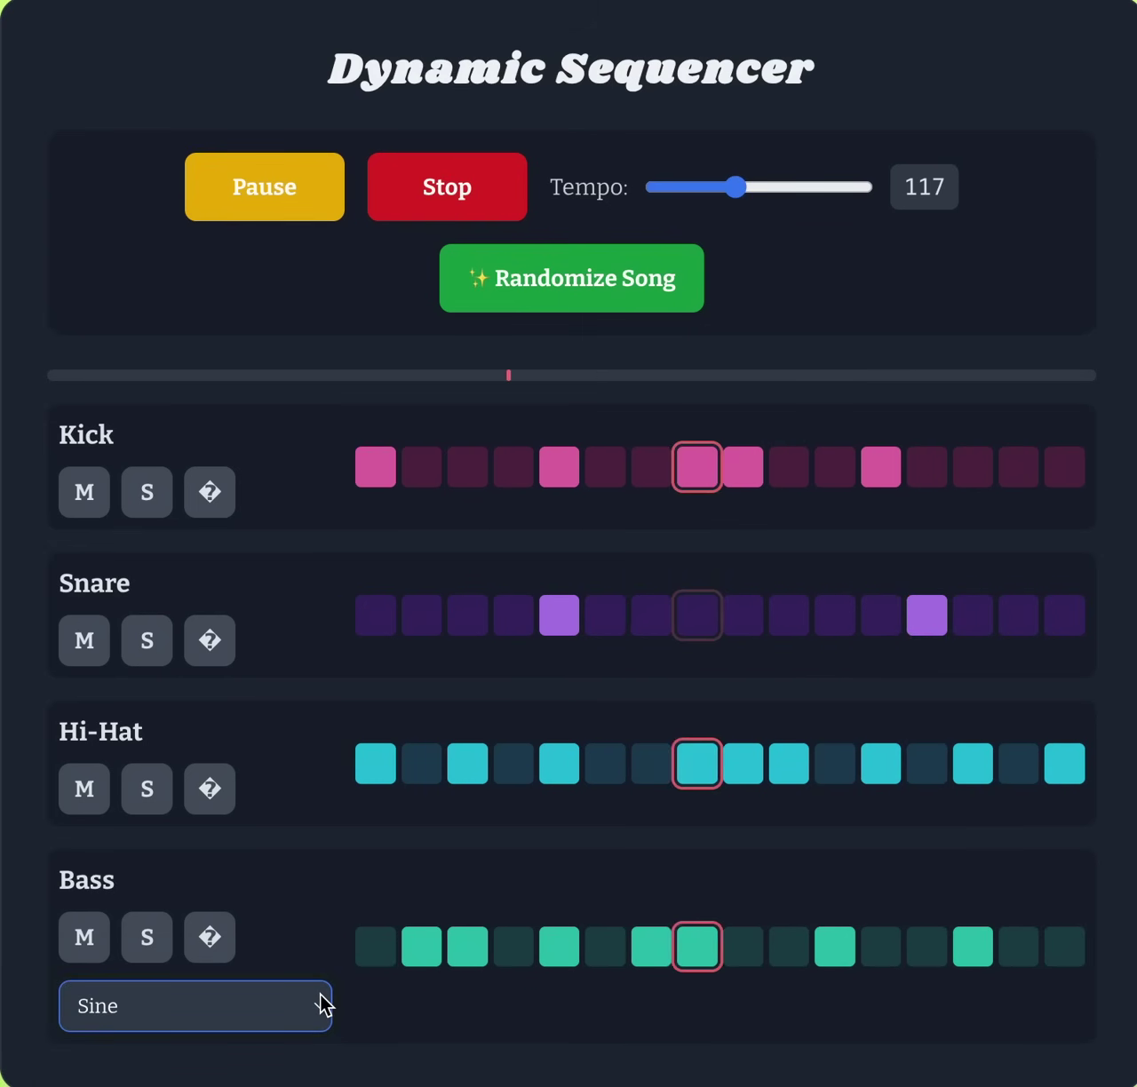
pyautogui.click(818, 188)
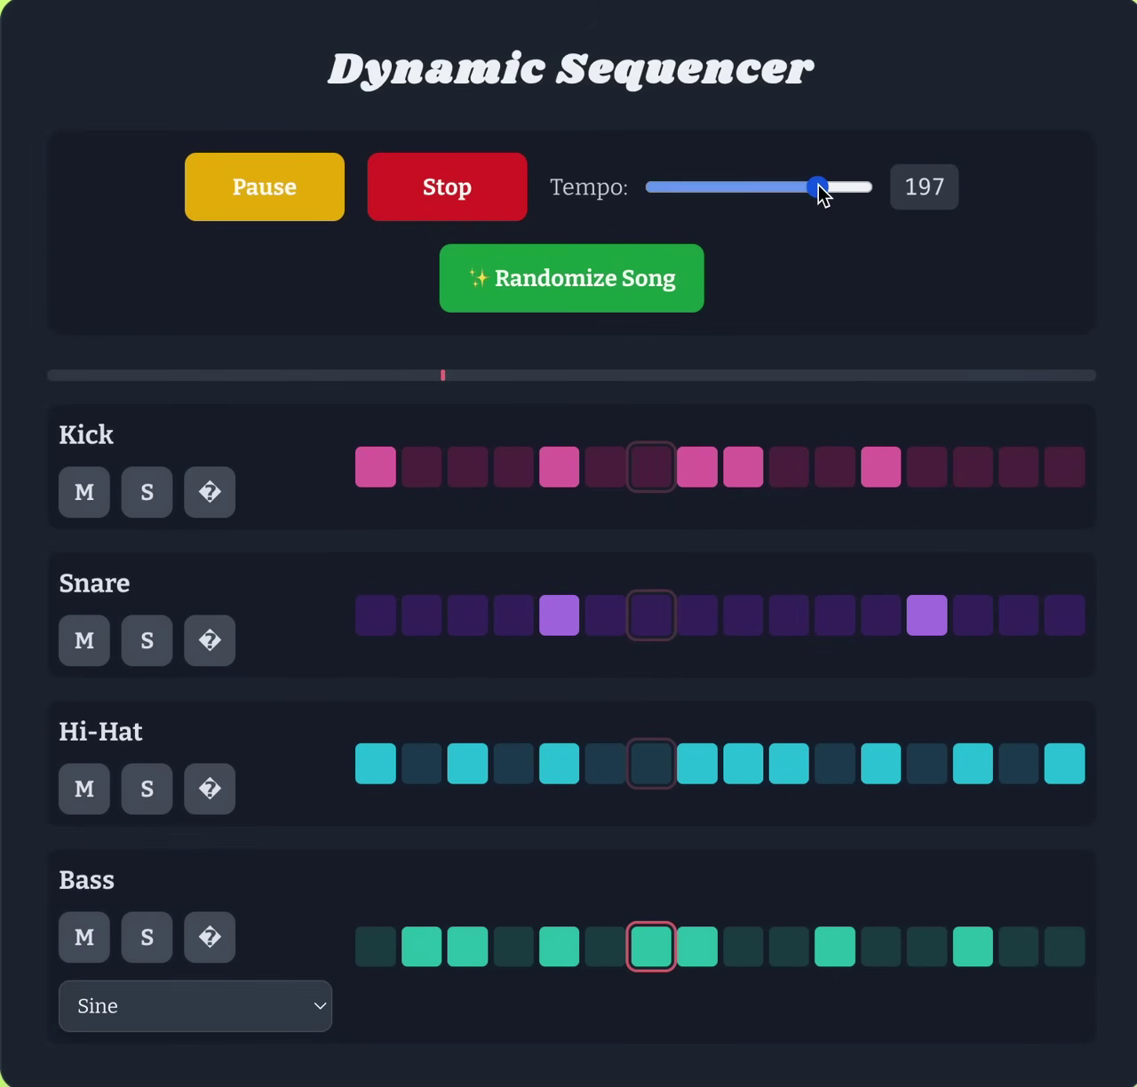
# Randomize the song once more and slow the tempo from 197 to 118.
pyautogui.click(685, 278)
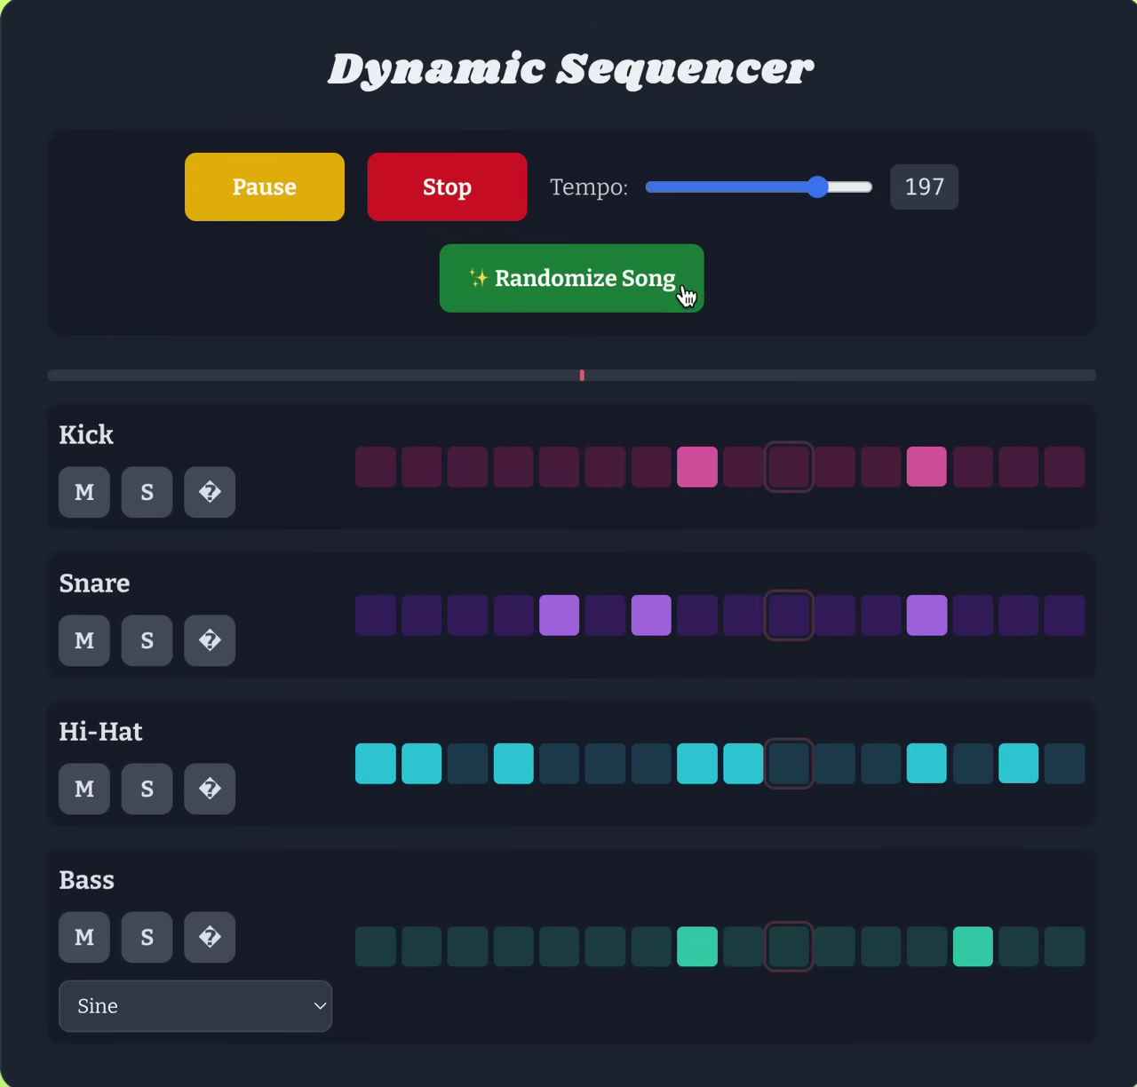
pyautogui.moveTo(812, 186); pyautogui.dragTo(737, 189)
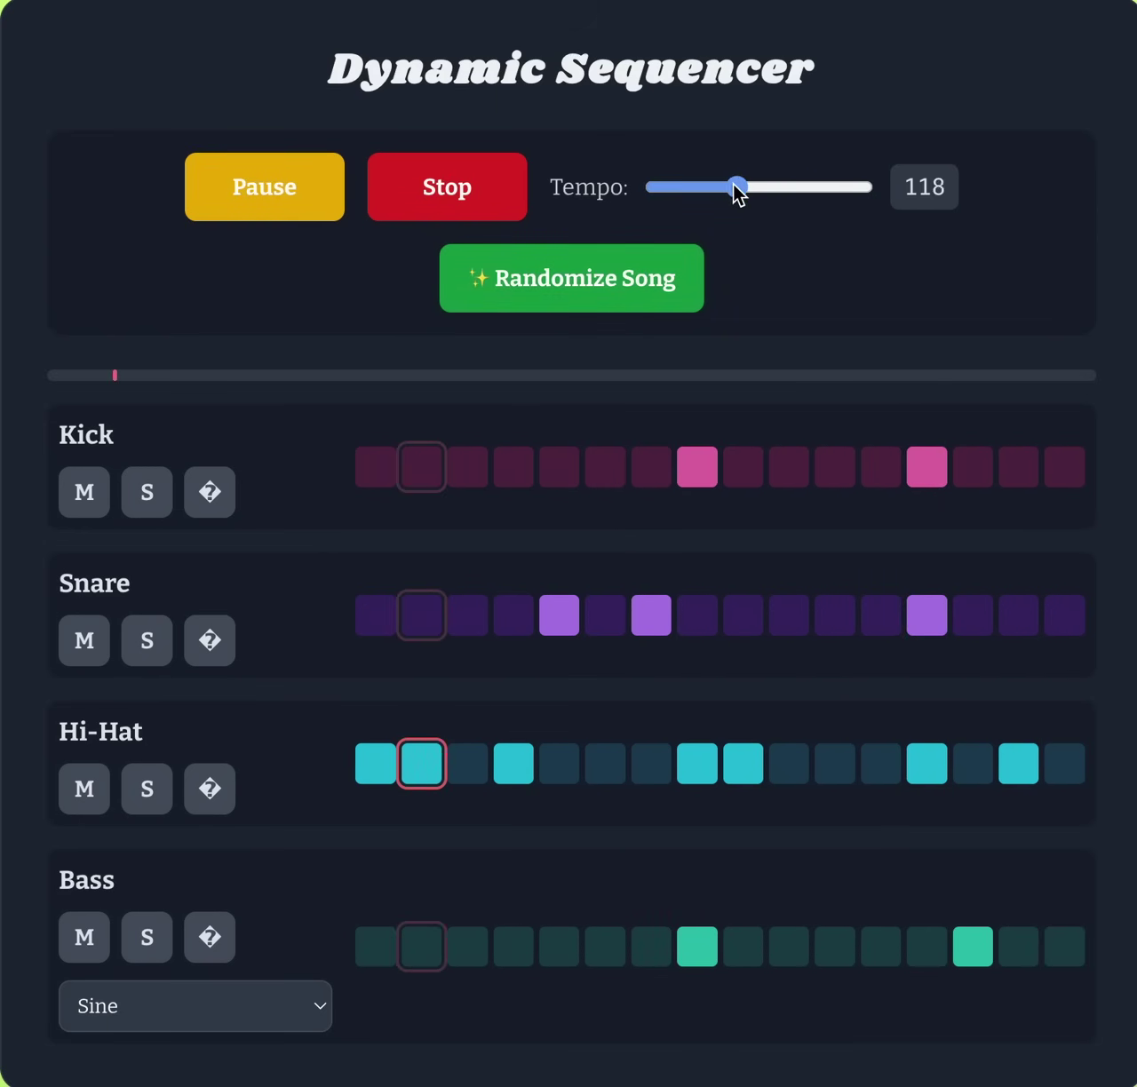